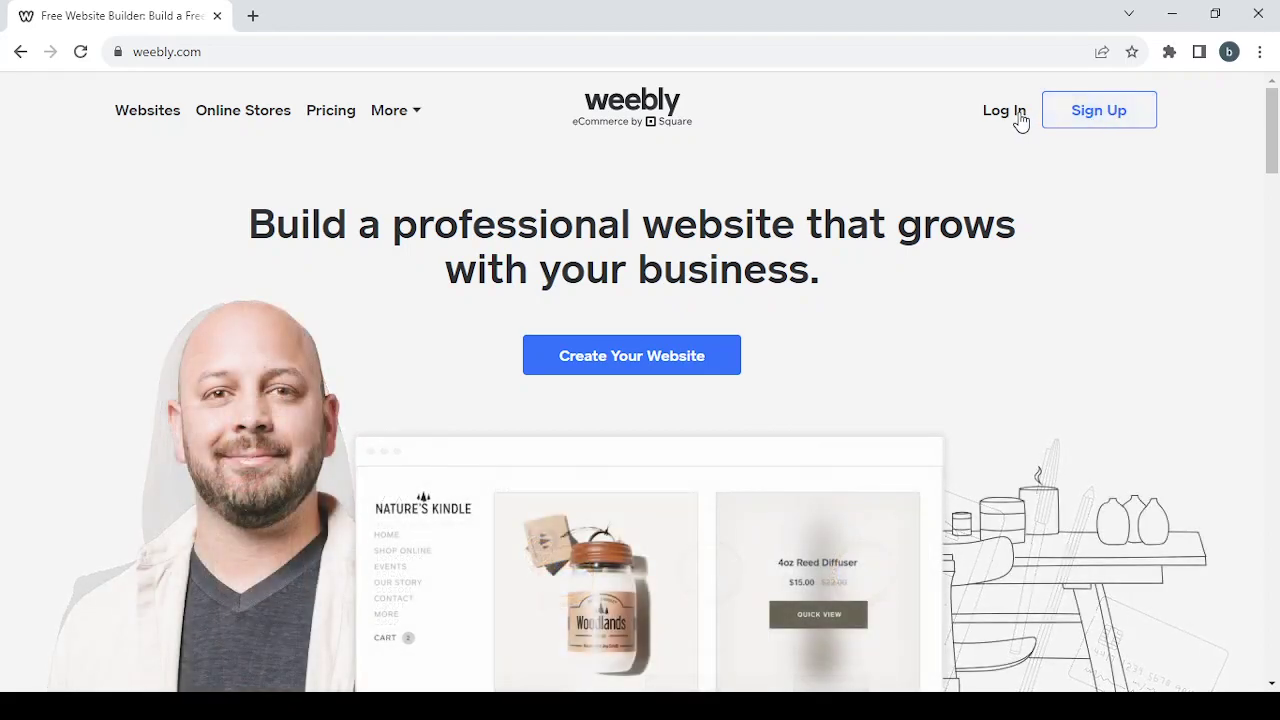
- Sign in to Weebly with the account e-mail address and Square account password
click(1004, 111)
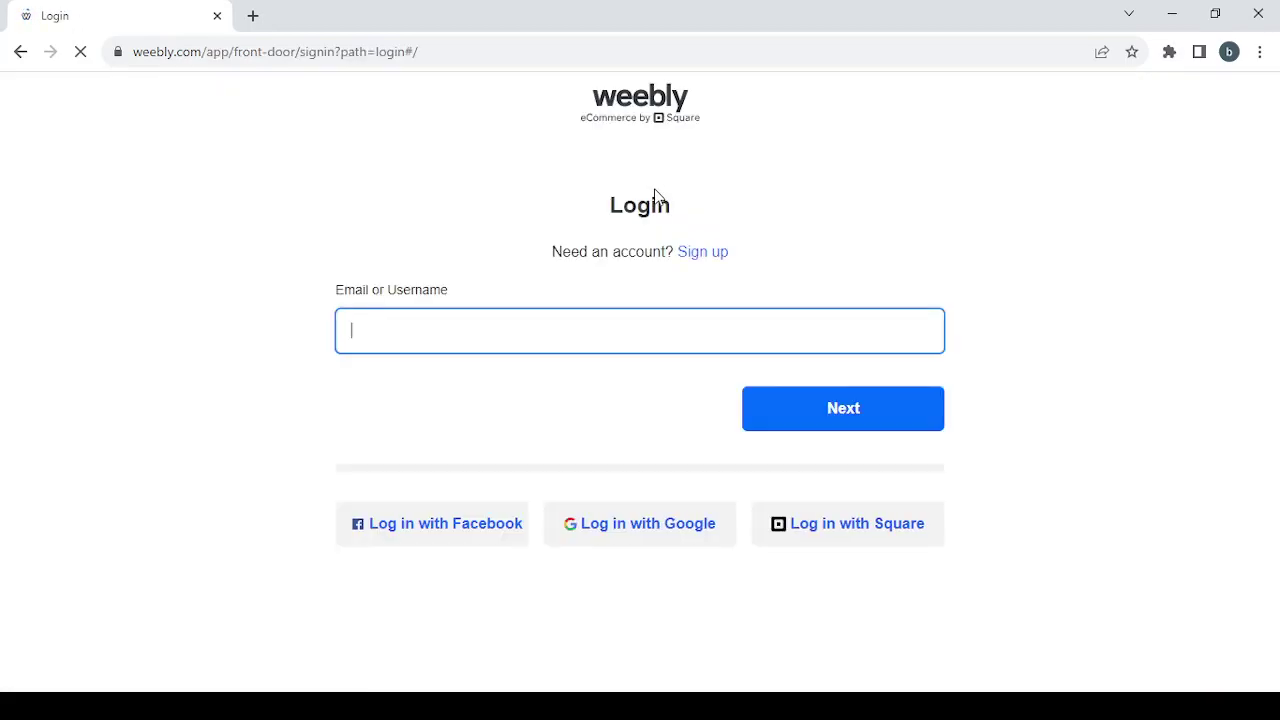
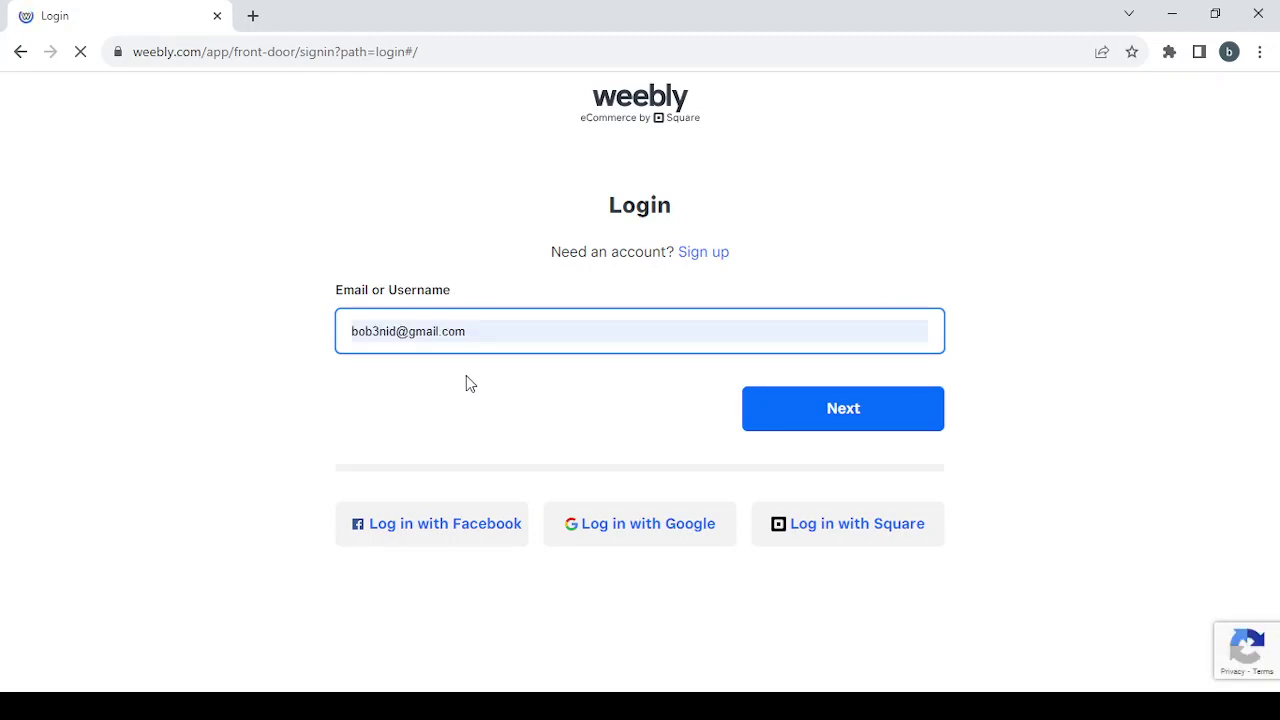
click(466, 375)
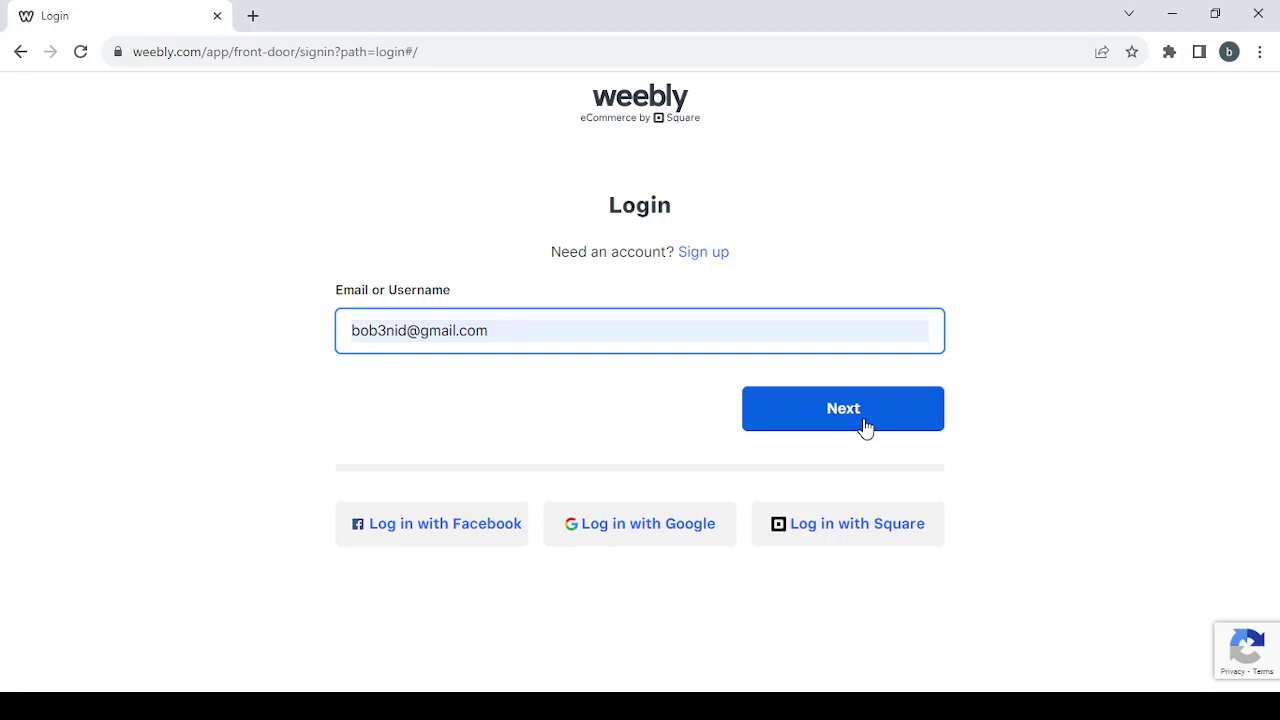
click(866, 428)
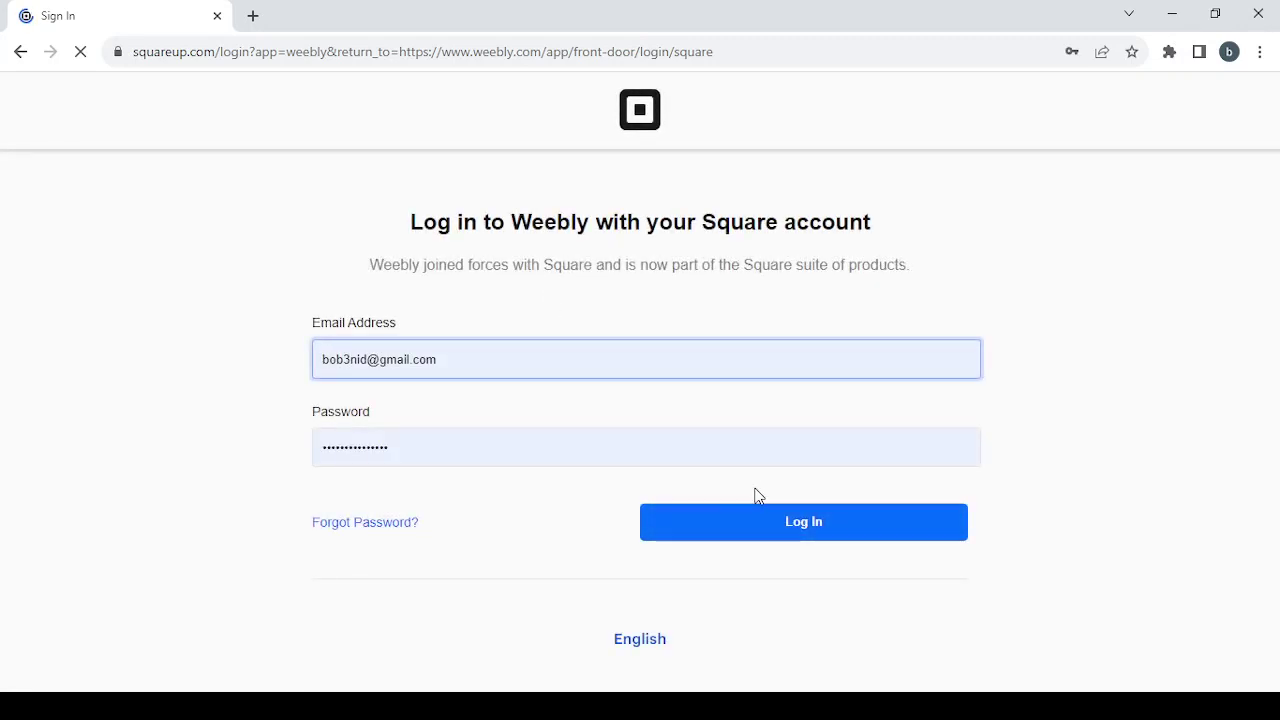
click(801, 530)
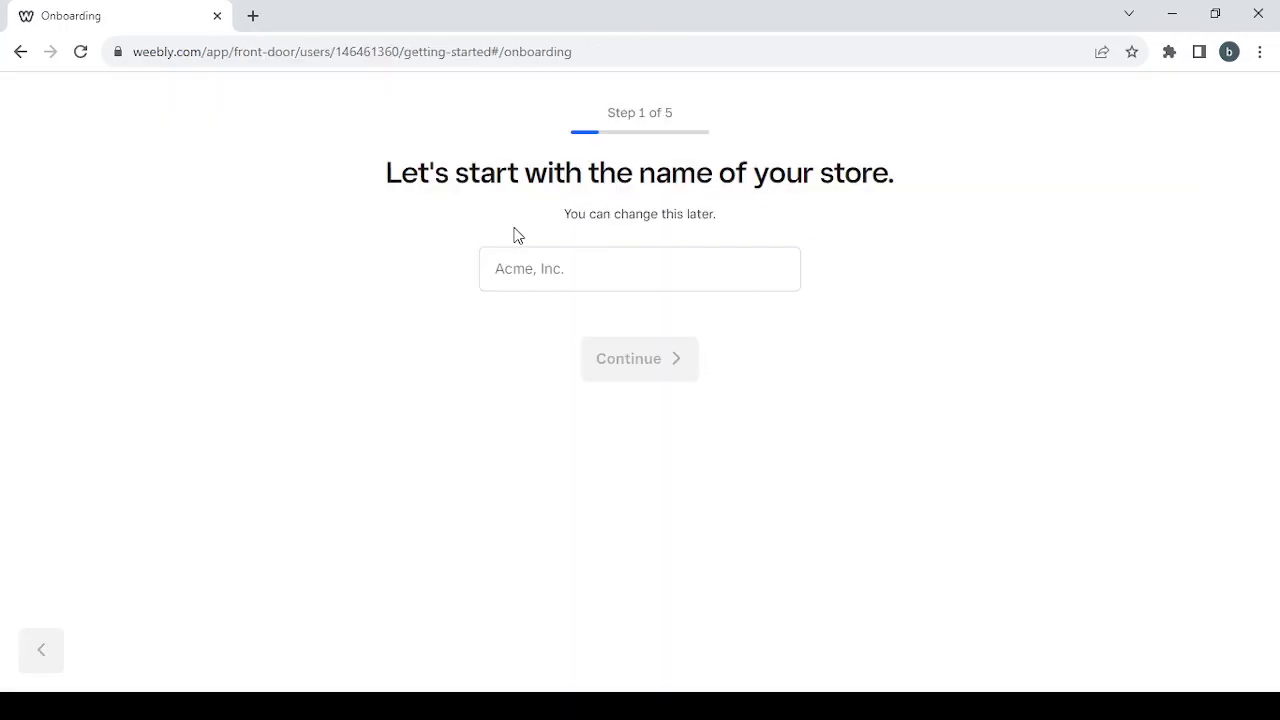
- Name the store 'shopping', then answer 'No, I'm not selling yet' and 'I'm not sure yet'
click(523, 277)
text(sh)
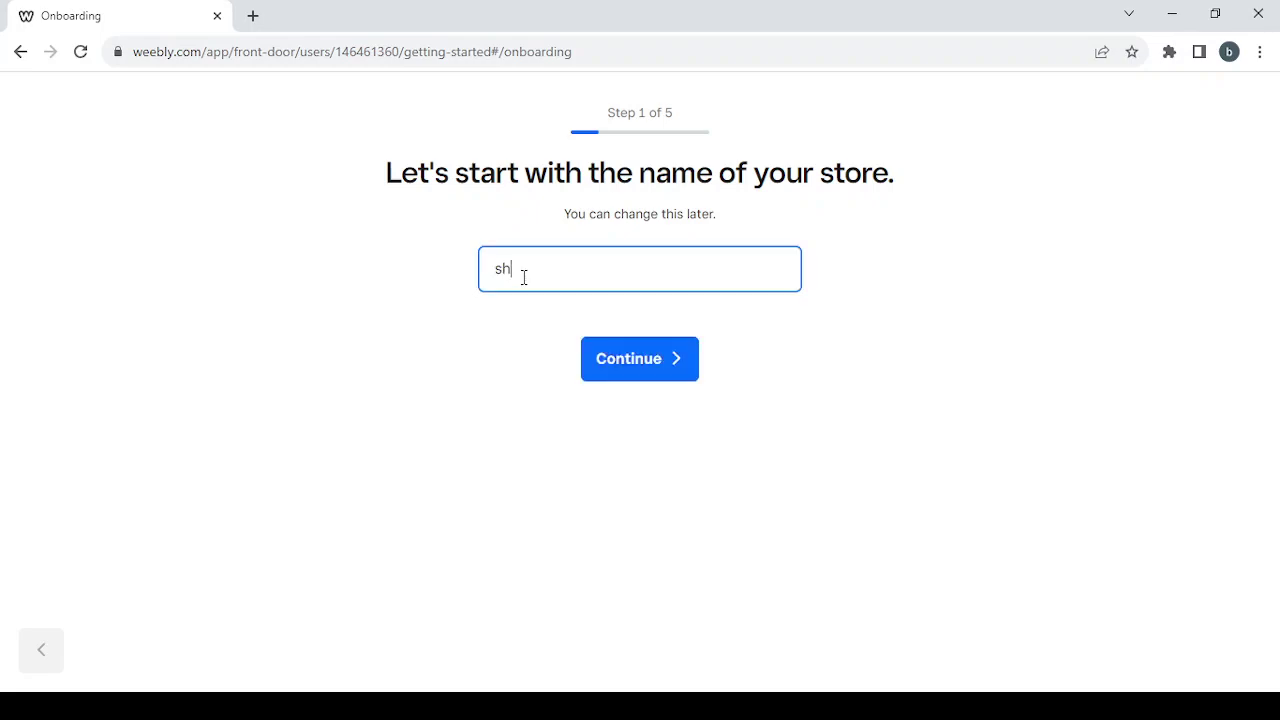
text(pping)
click(511, 268)
text(o)
click(636, 362)
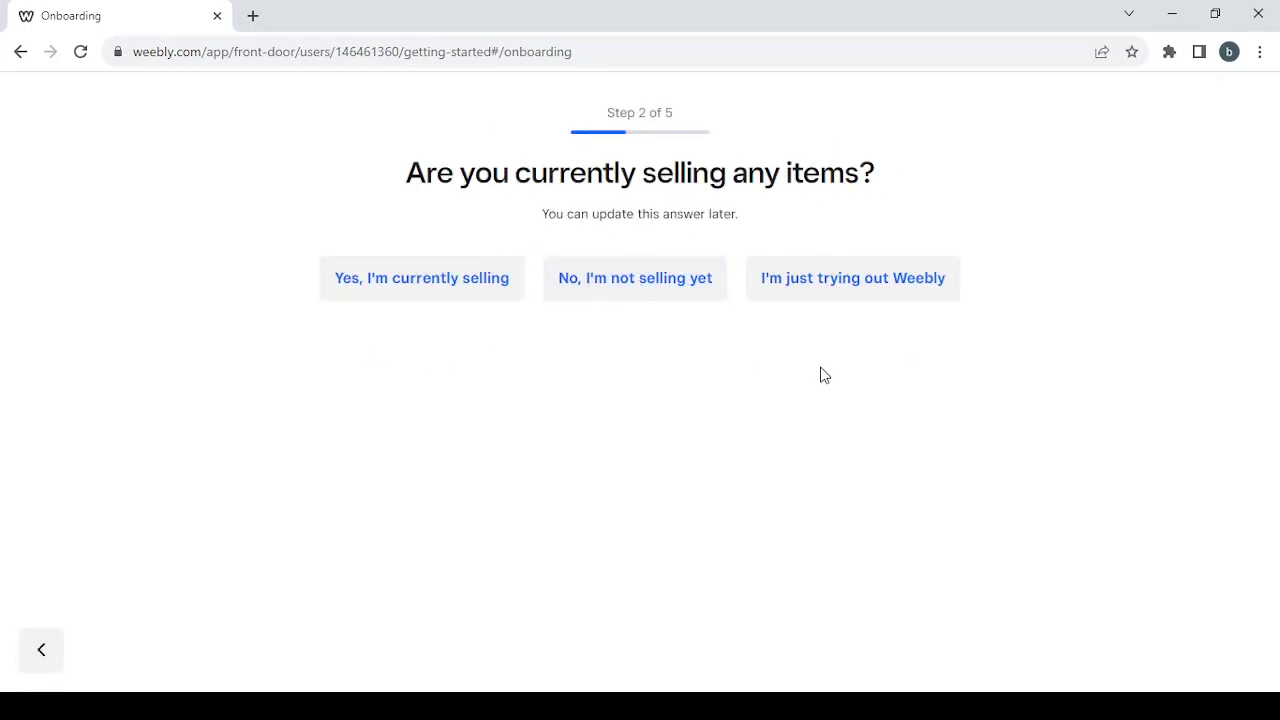
click(637, 300)
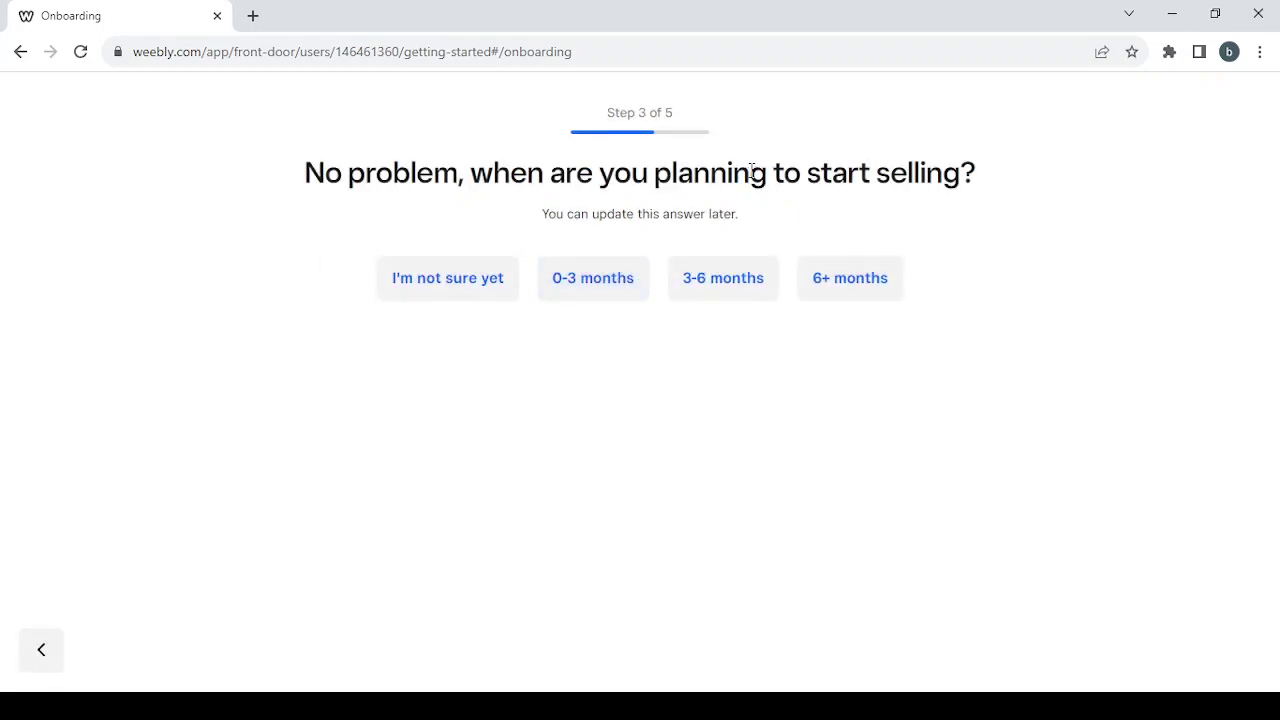
click(447, 295)
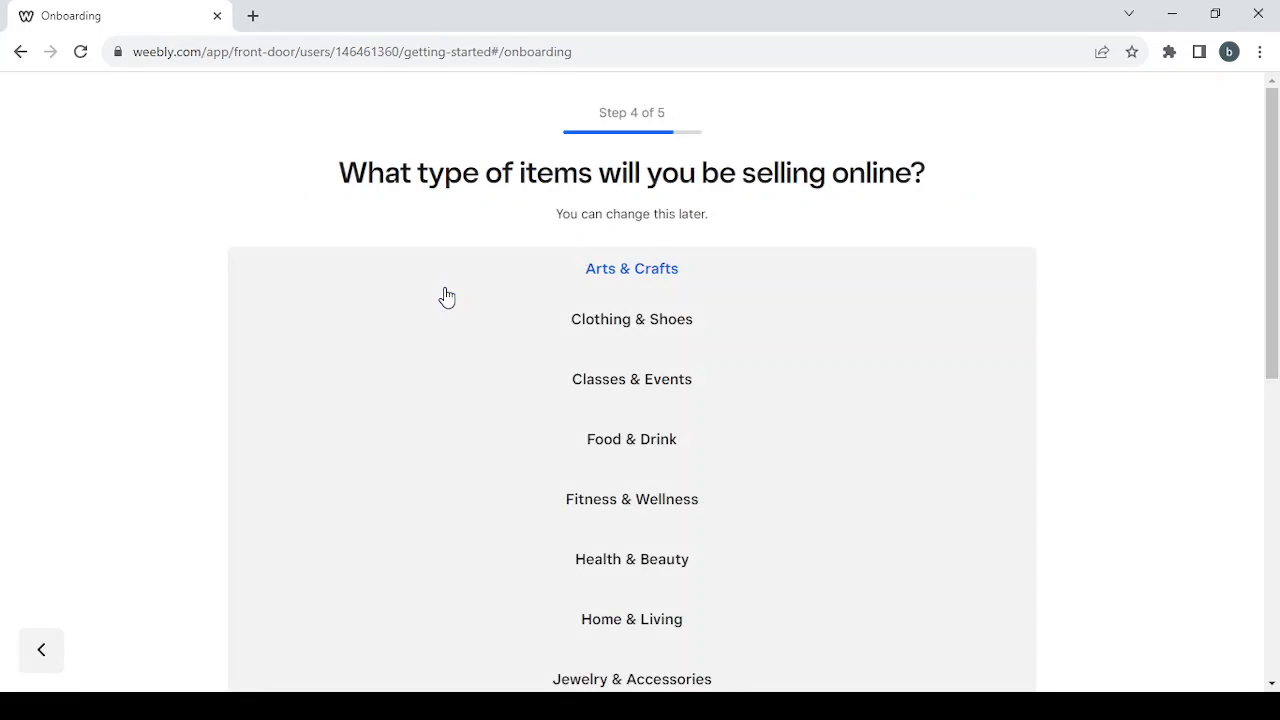
- Select Tech Products from the item category list and continue to Step 5
scroll(824, 431, down, 1)
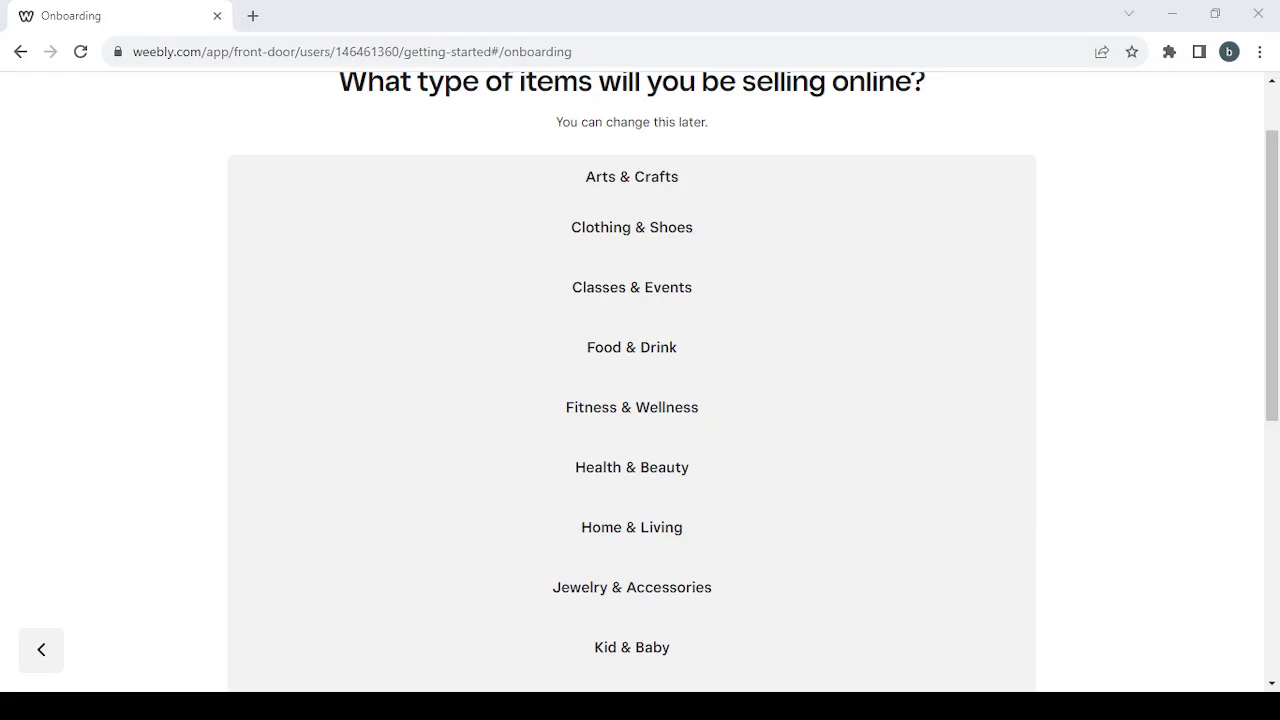
click(991, 294)
scroll(983, 377, down, 3)
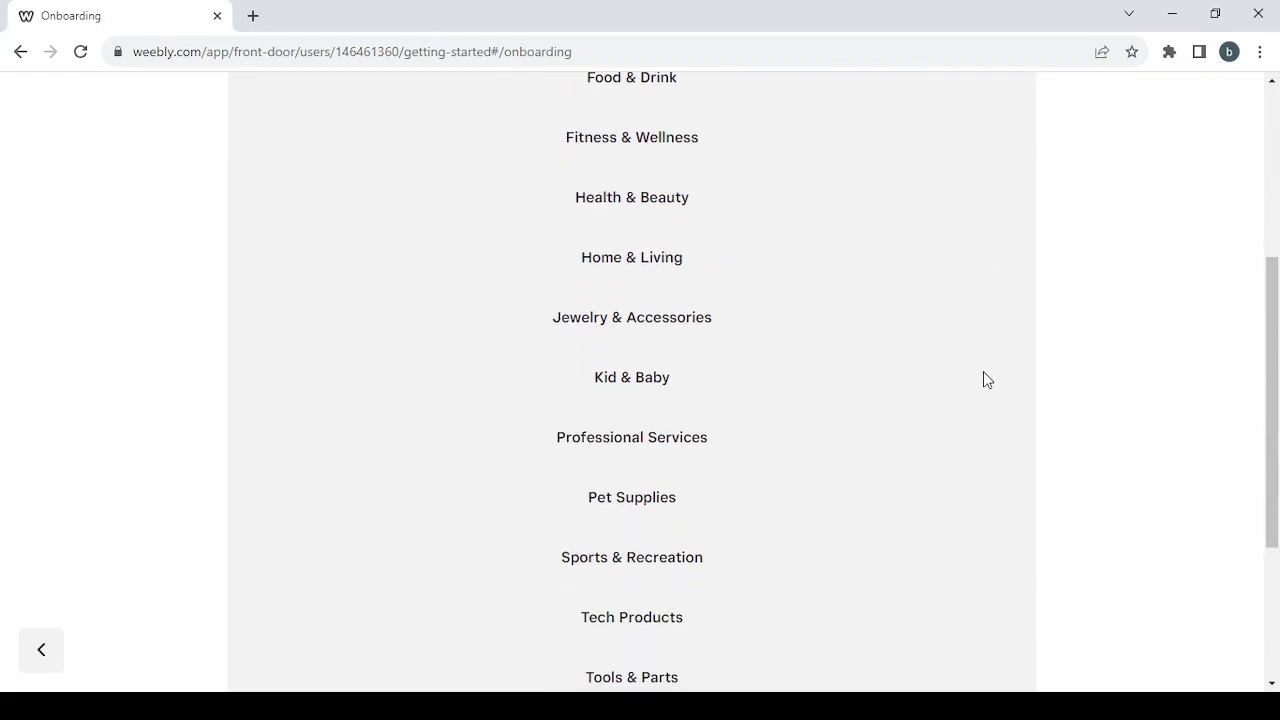
scroll(983, 379, down, 2)
click(634, 460)
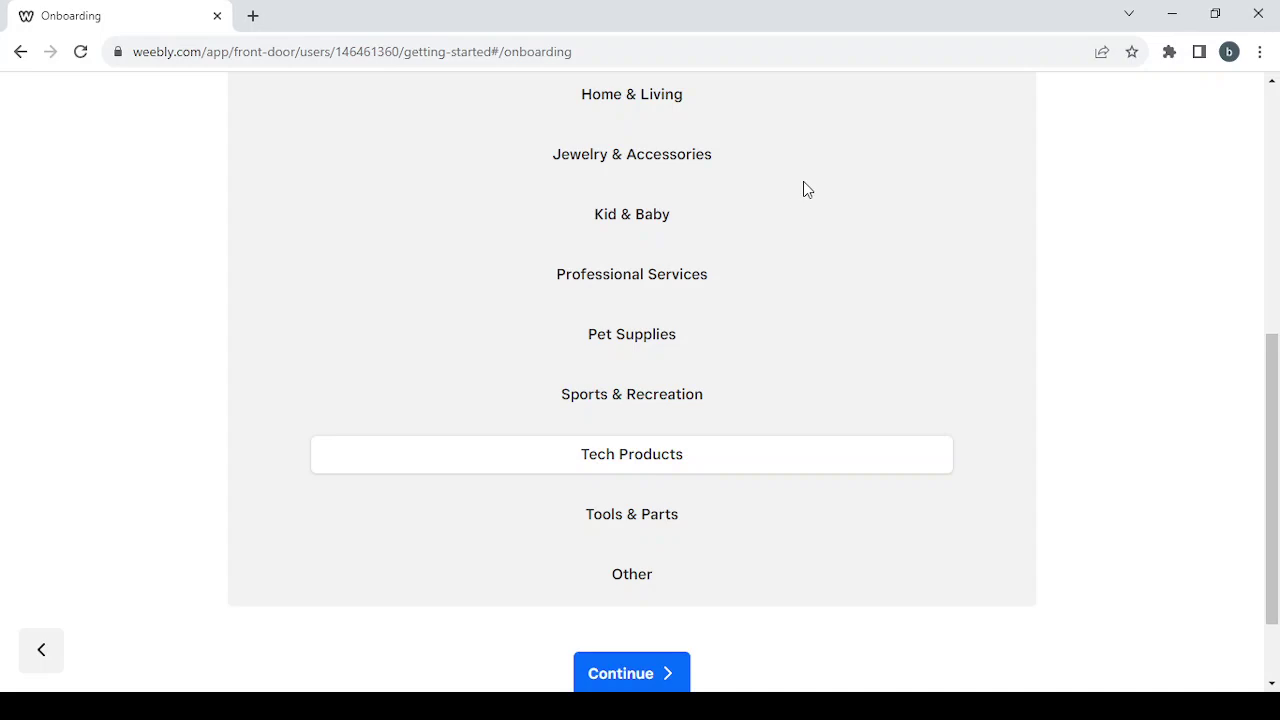
scroll(803, 189, up, 3)
scroll(803, 189, down, 3)
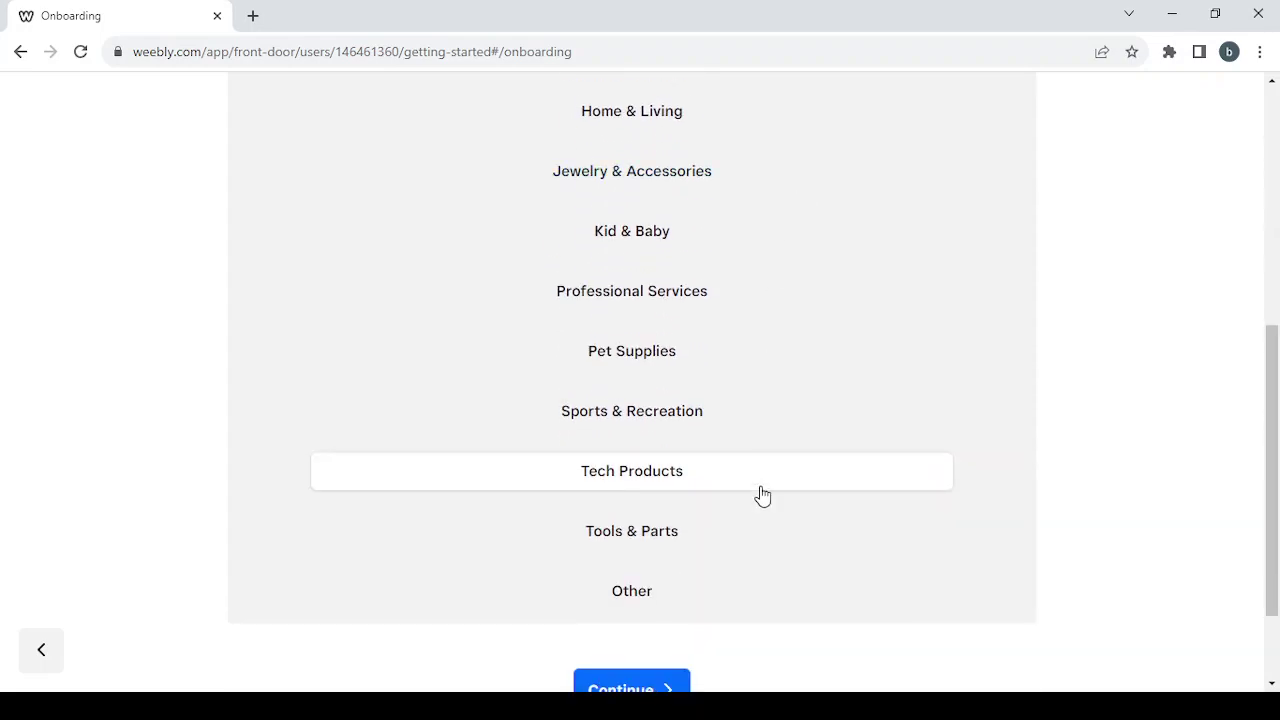
scroll(748, 432, down, 2)
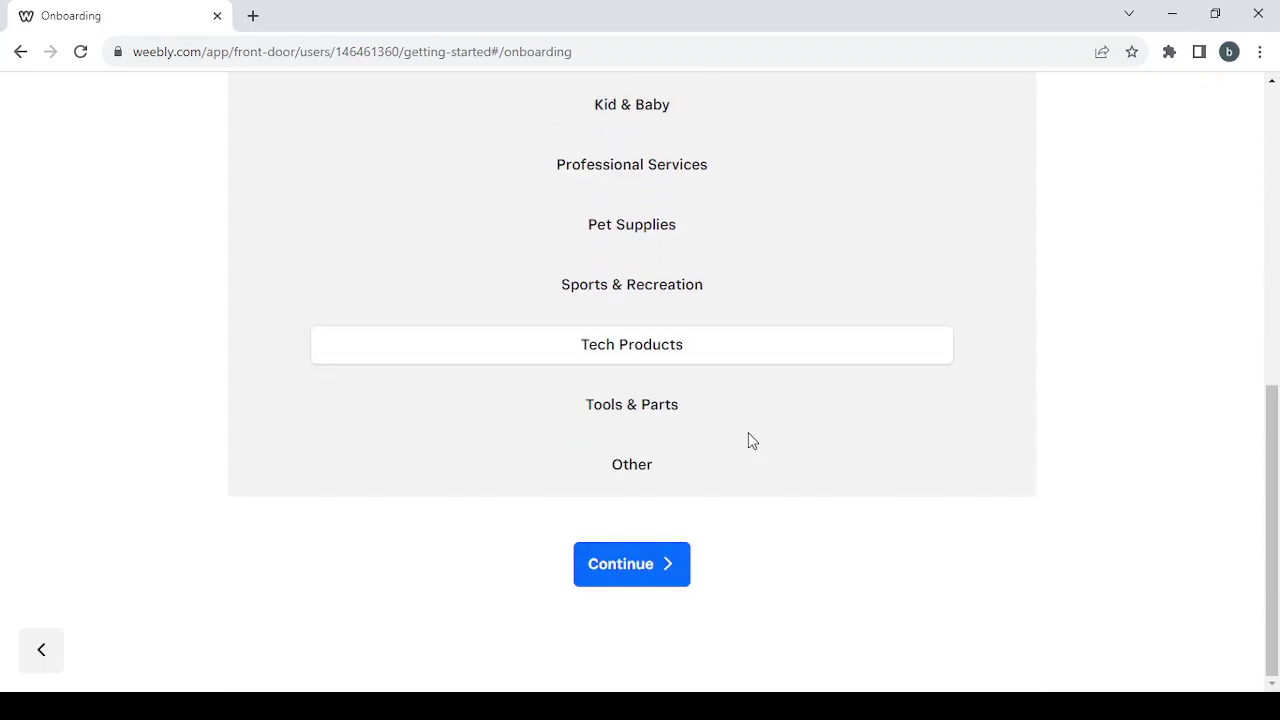
click(630, 575)
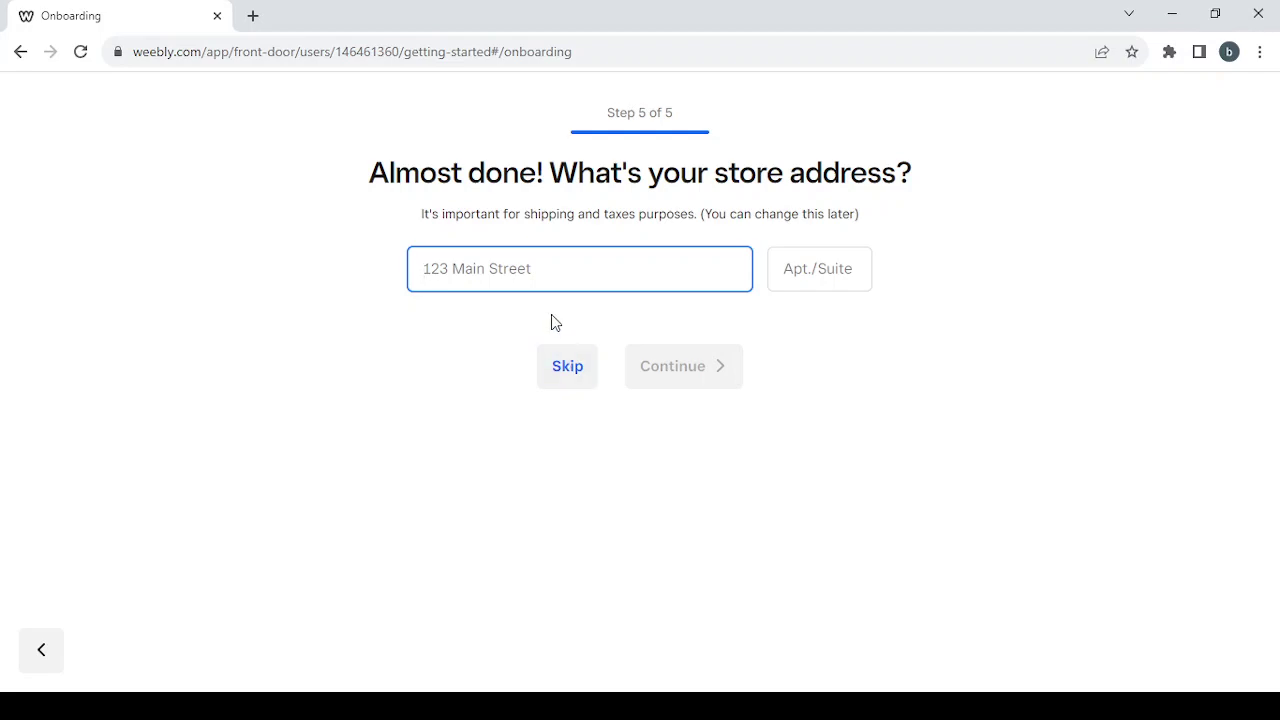
- Skip the store address step to finish onboarding and reach the dashboard
click(564, 368)
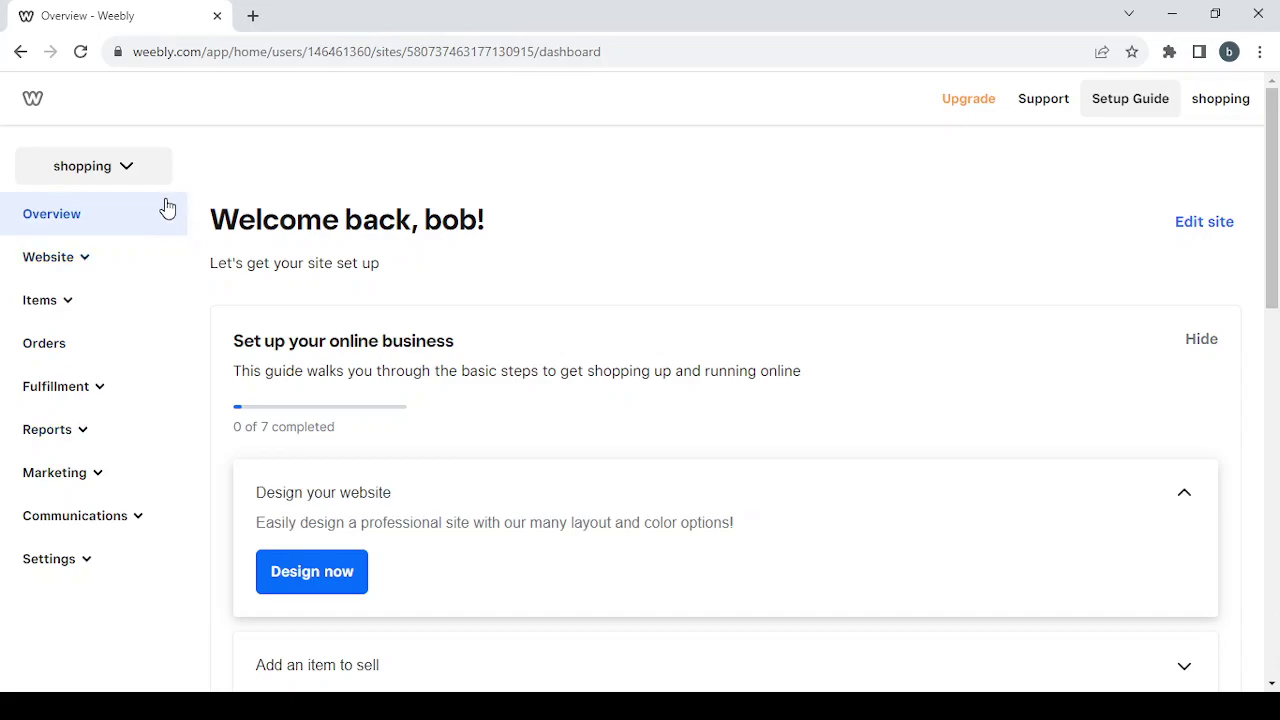
click(57, 270)
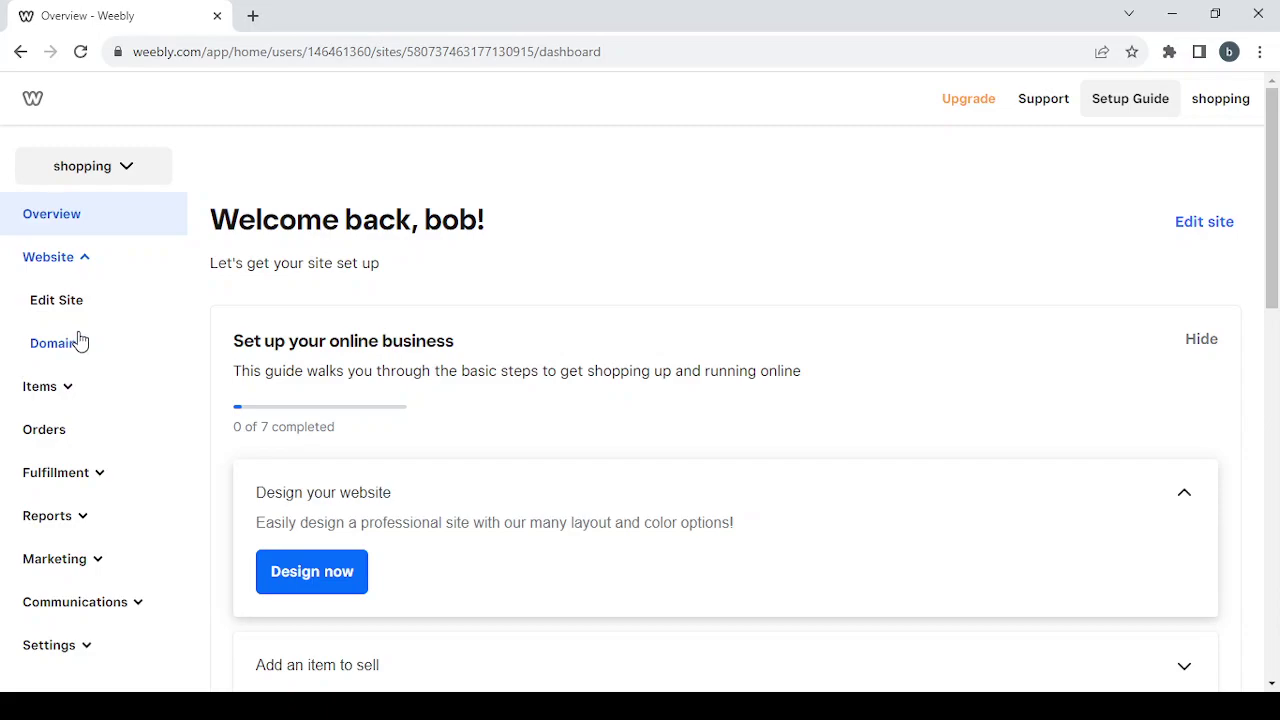
click(86, 260)
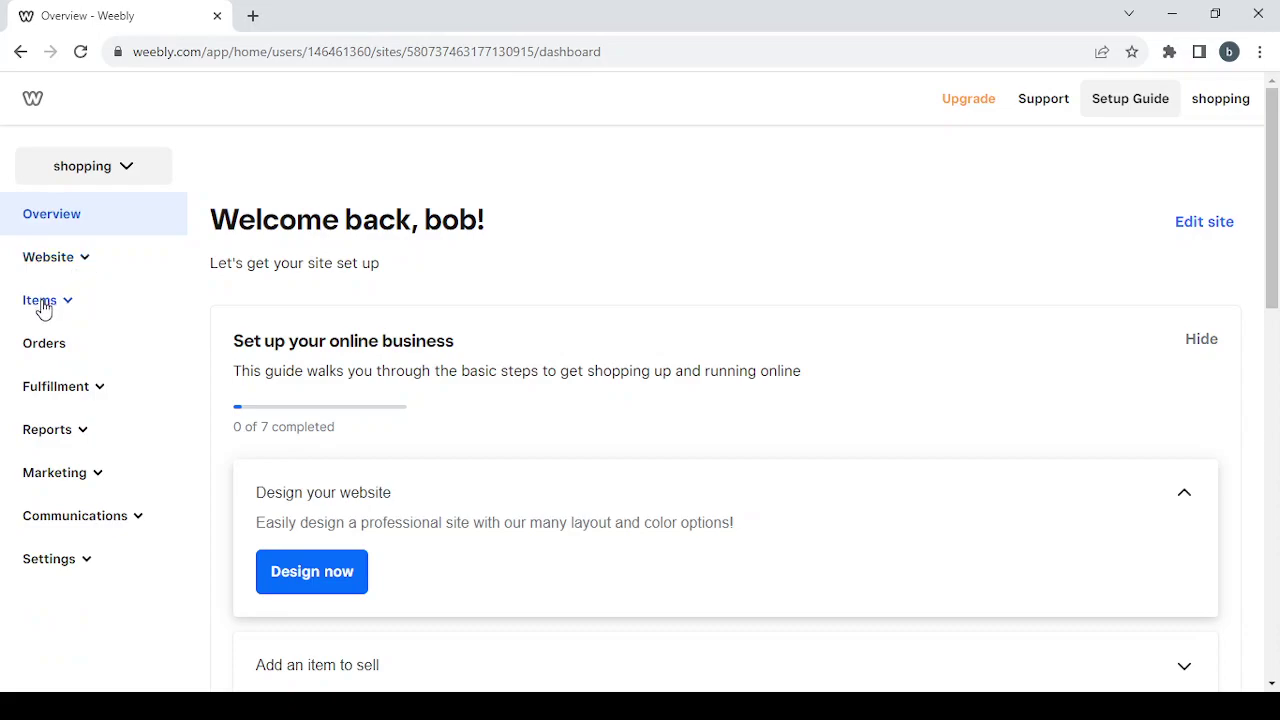
click(41, 305)
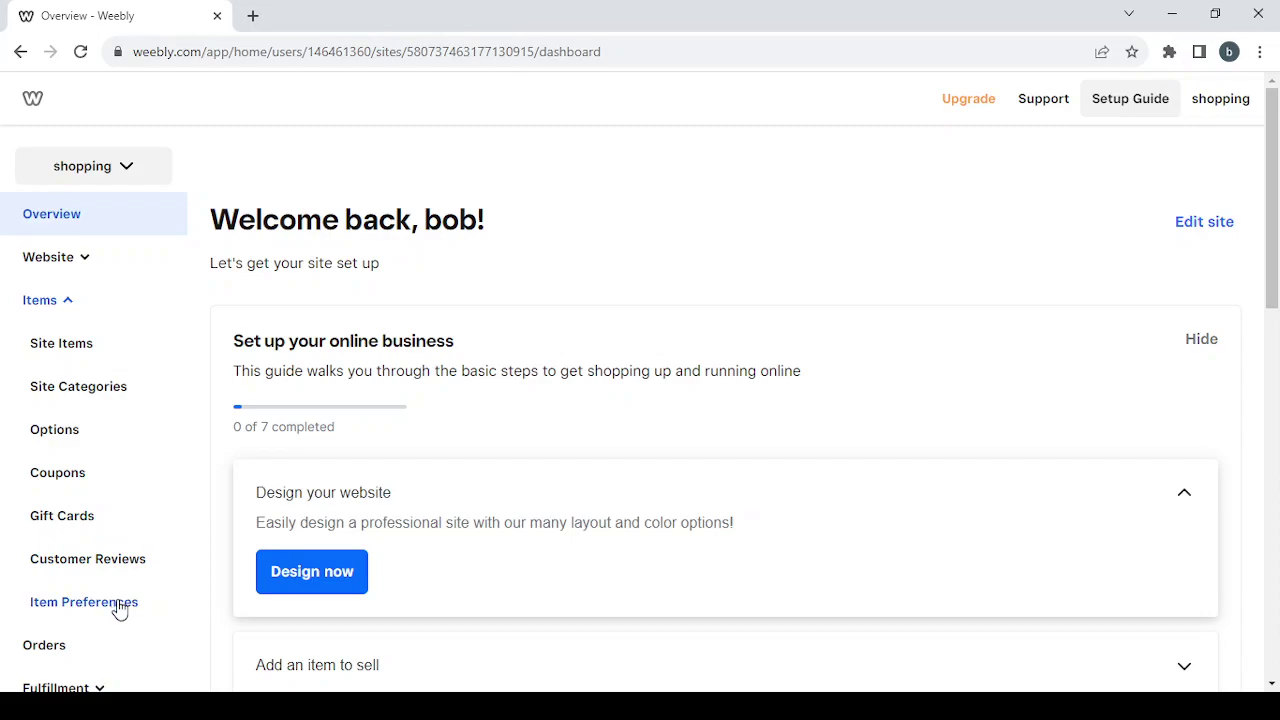
click(68, 306)
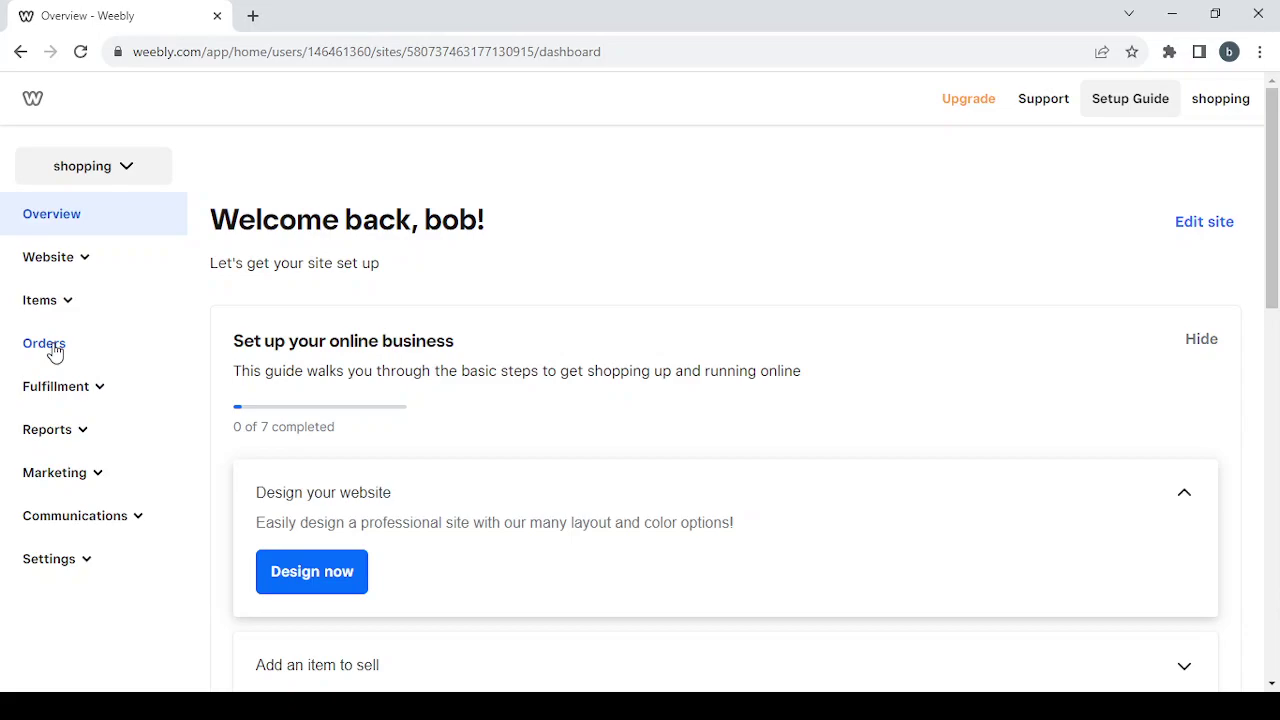
click(88, 399)
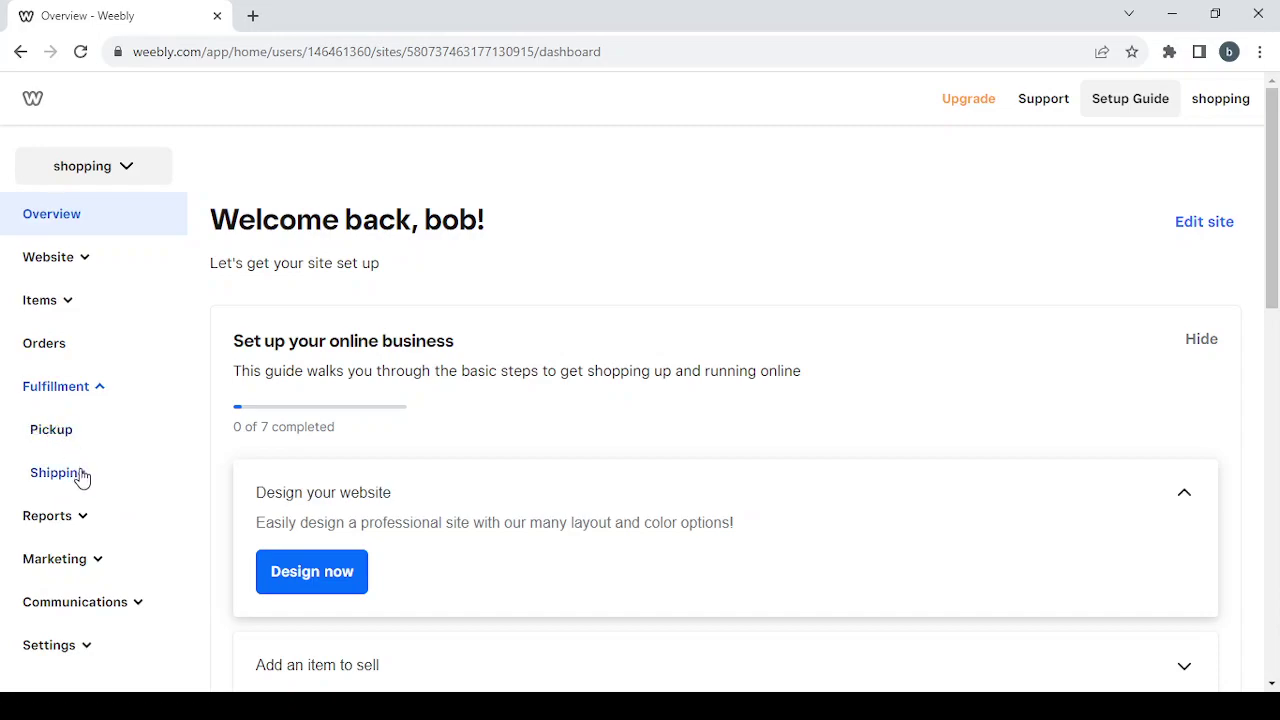
click(101, 388)
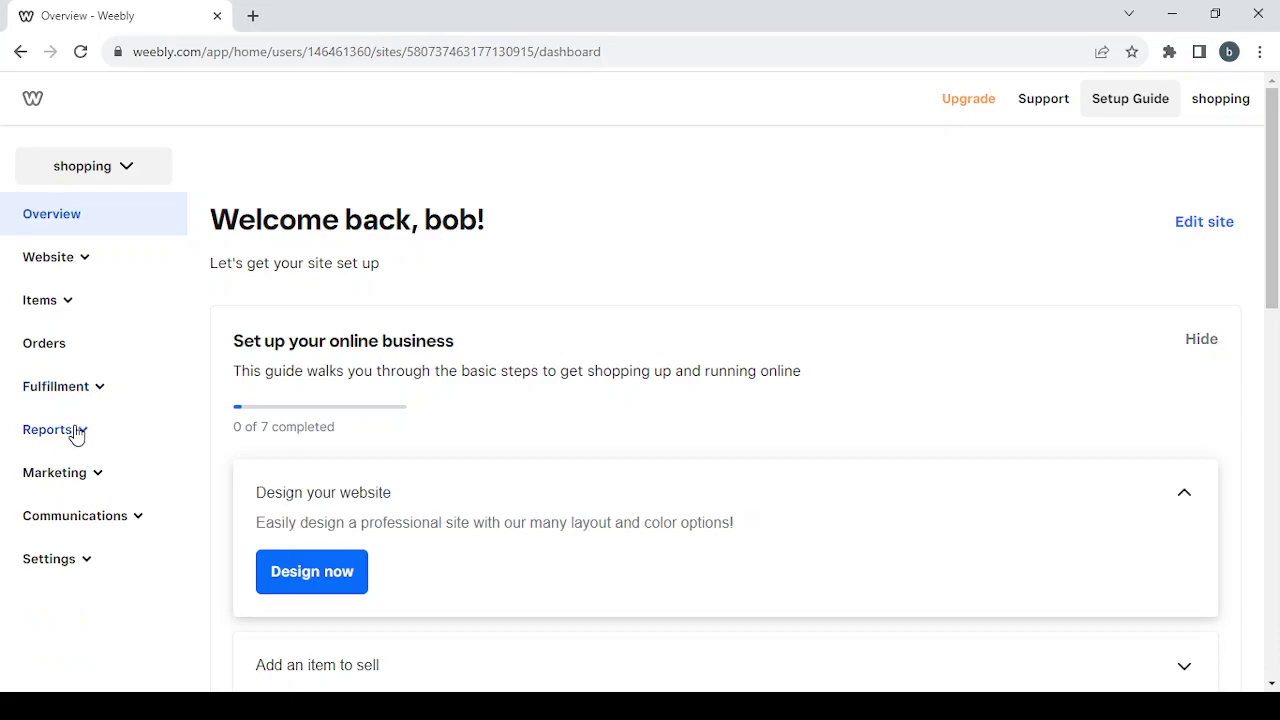
- Expand and collapse the Reports, Marketing and Communications sidebar sections, leaving Settings expanded
click(77, 437)
scroll(134, 534, down, 1)
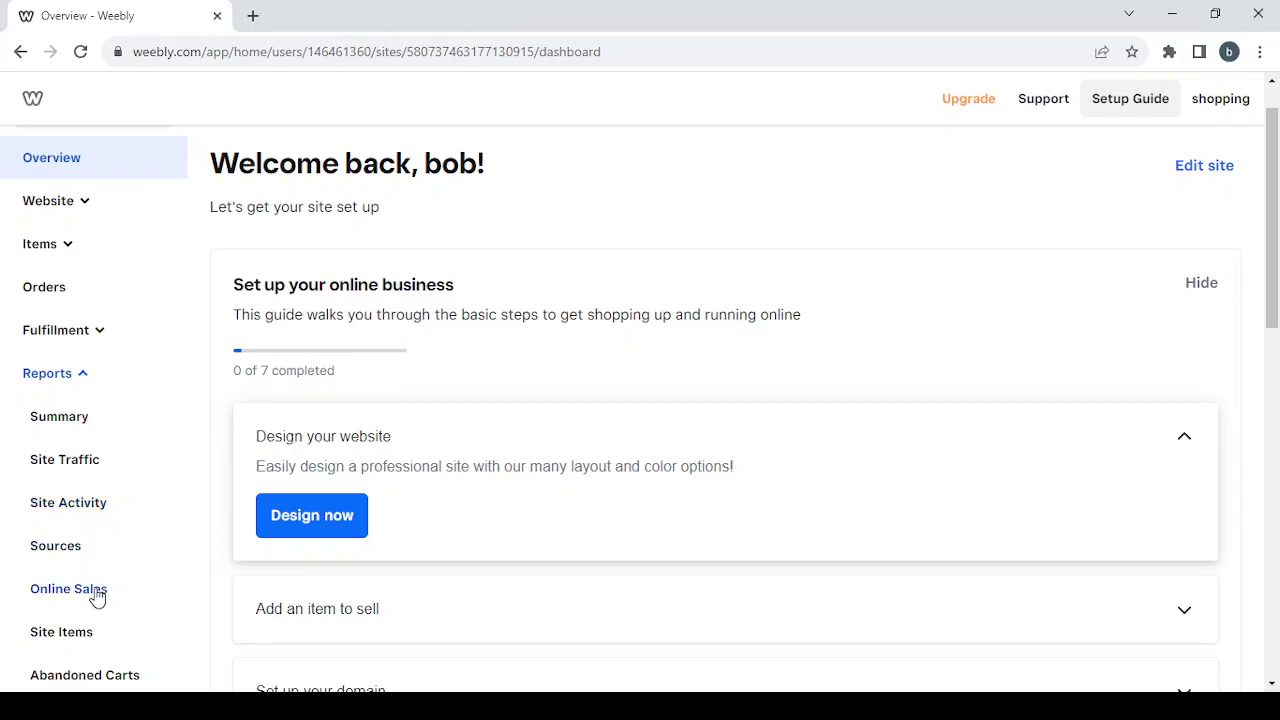
scroll(95, 595, down, 1)
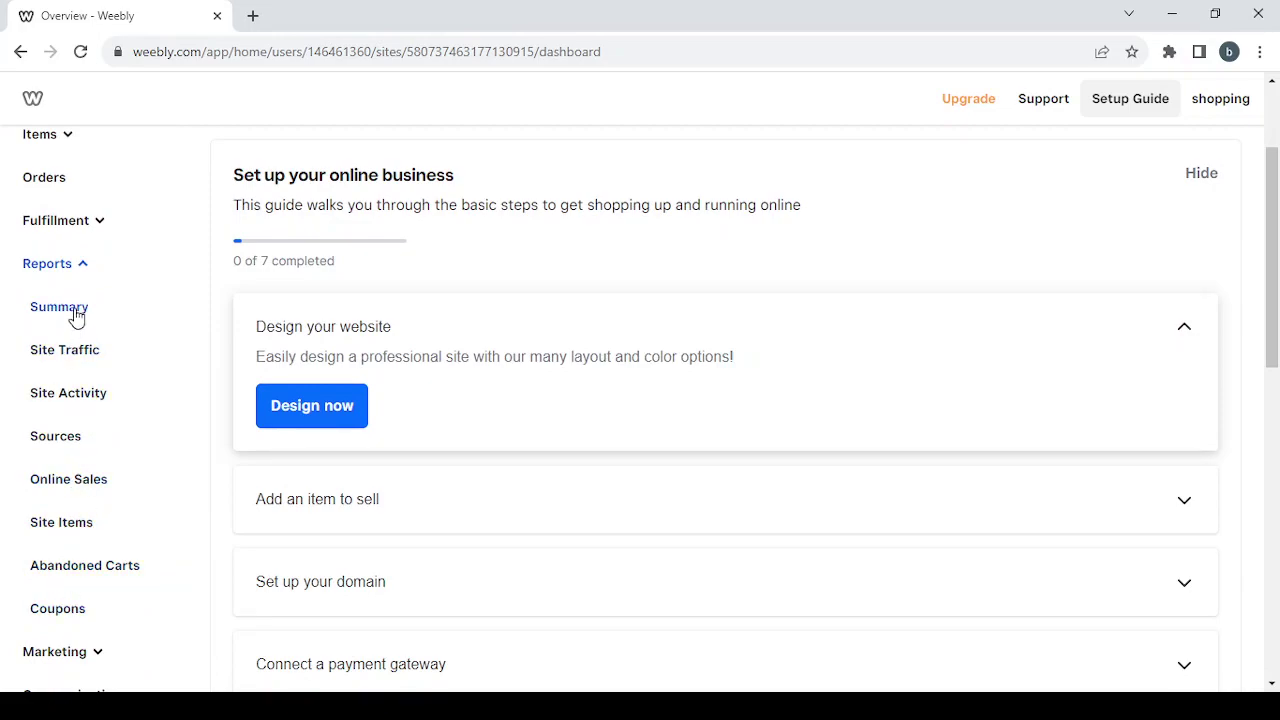
click(77, 268)
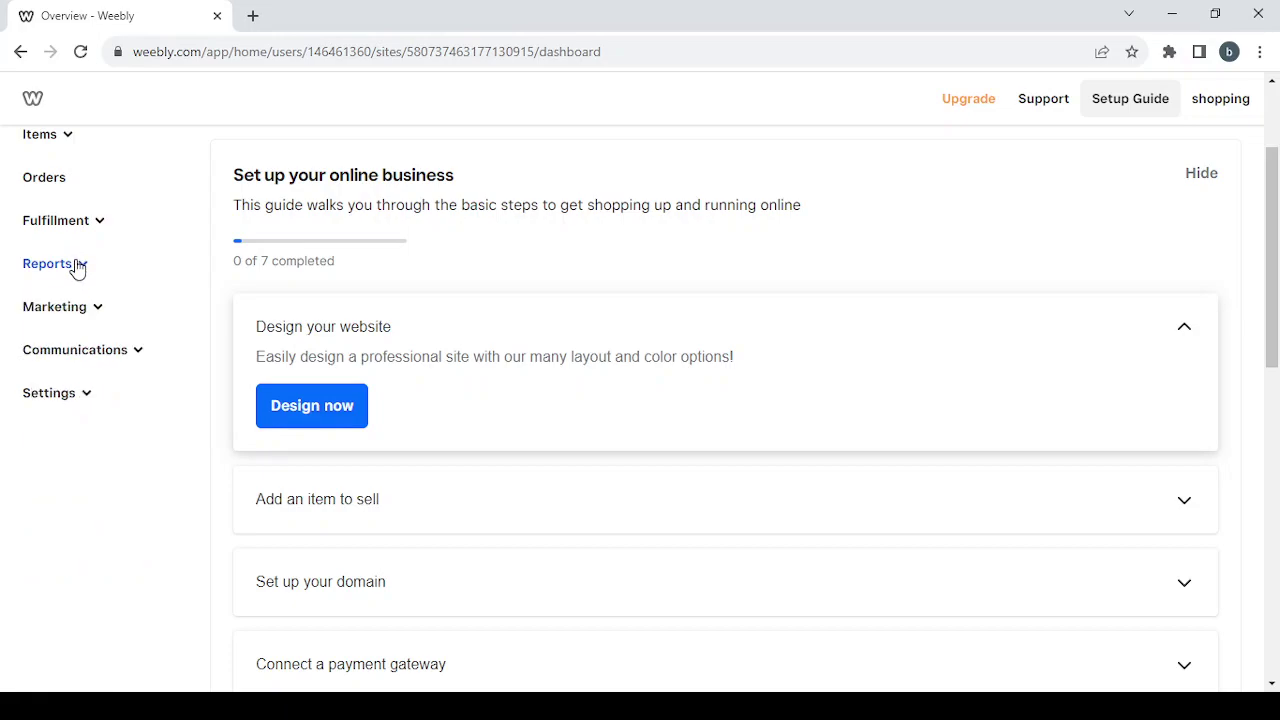
click(89, 312)
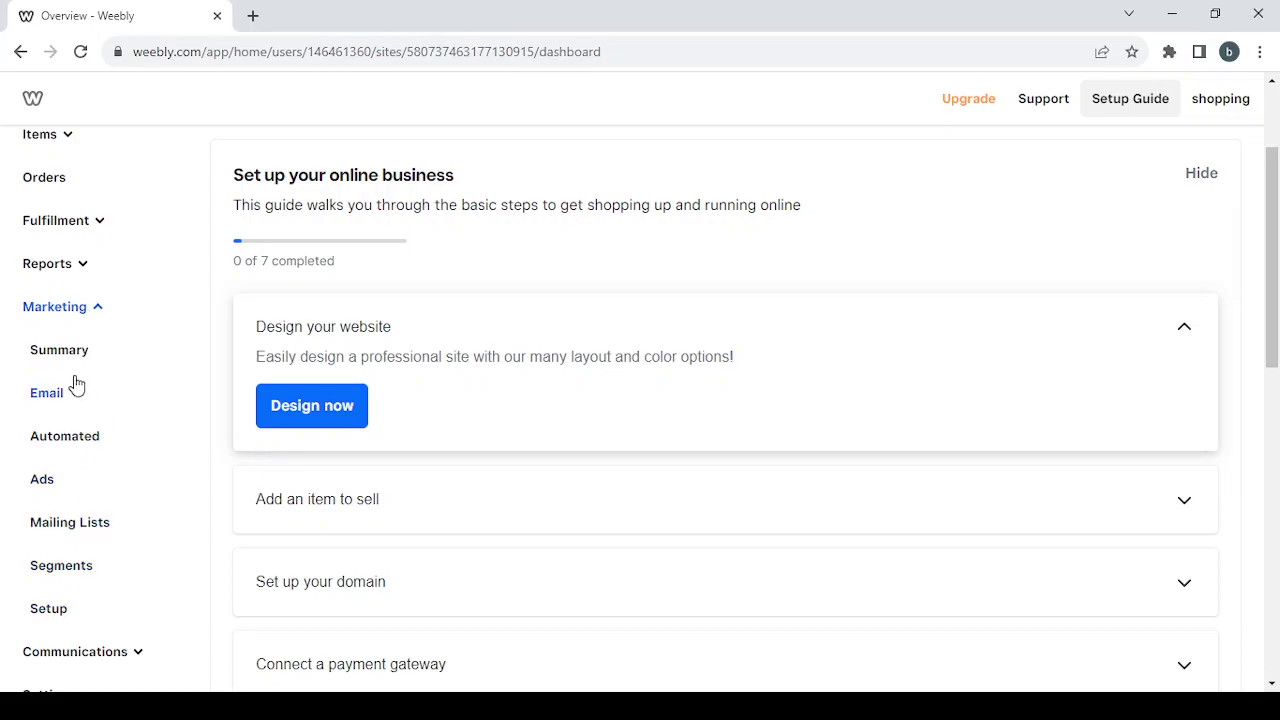
click(86, 309)
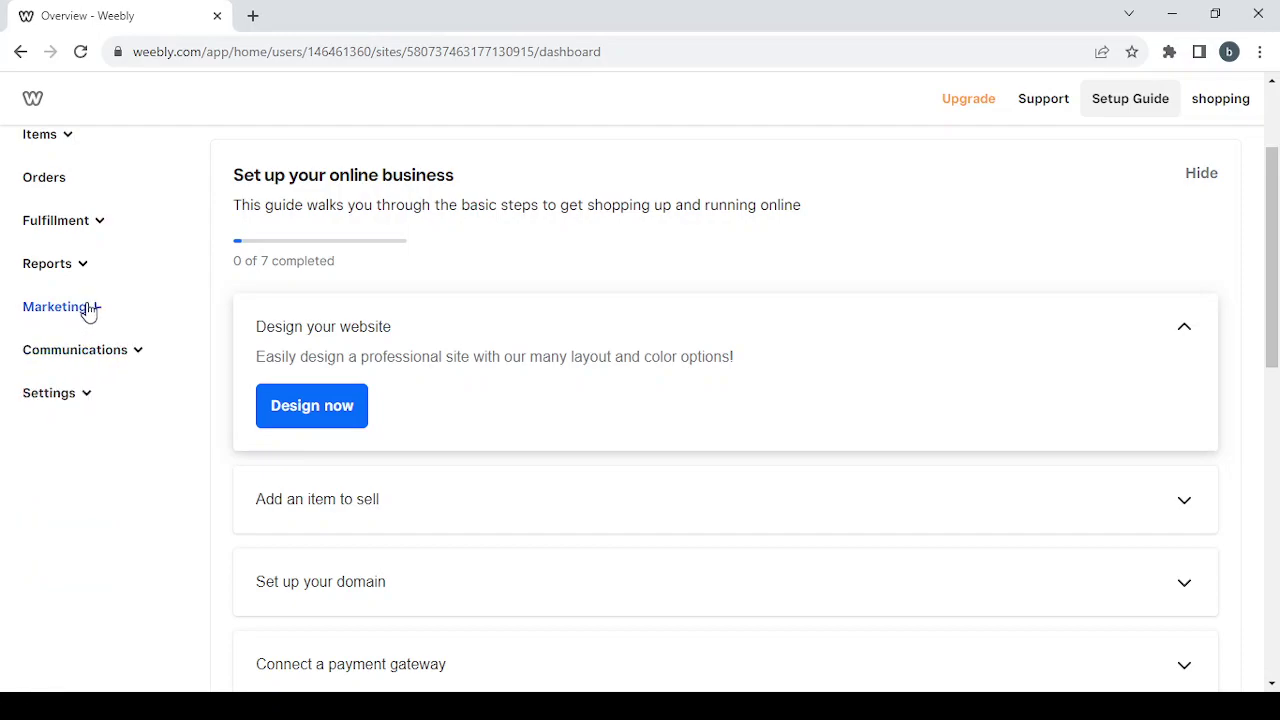
click(126, 359)
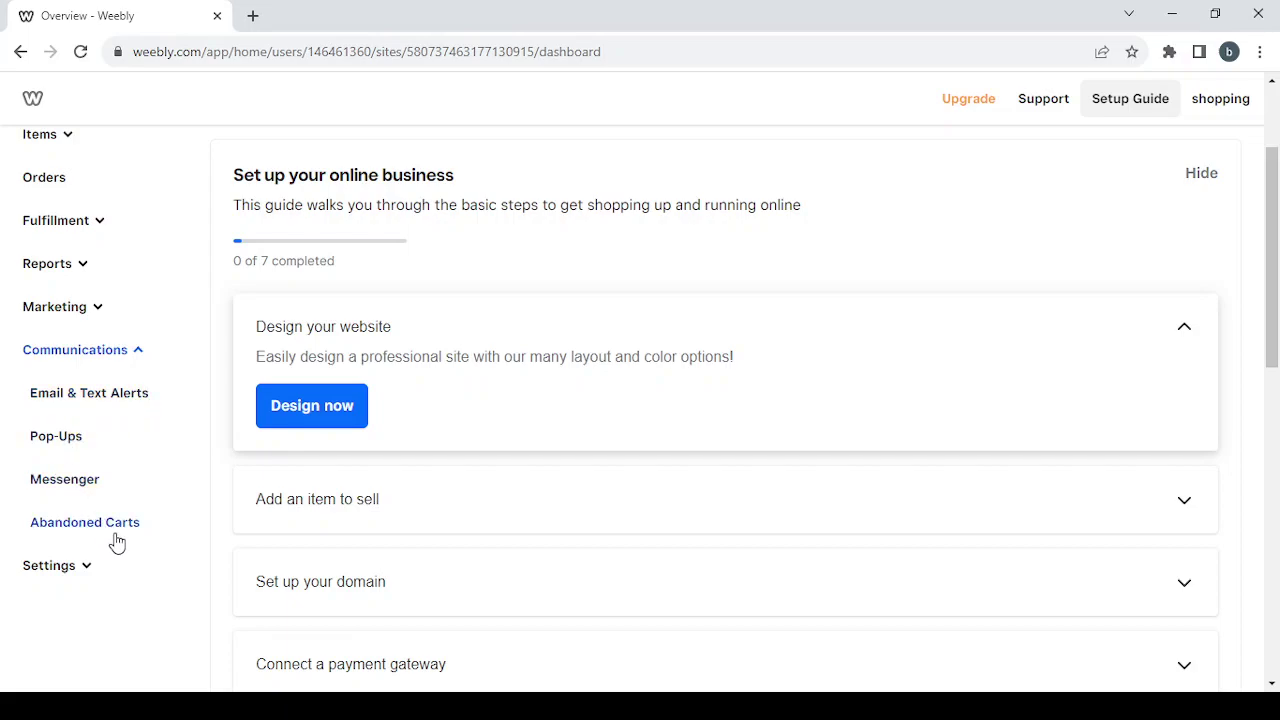
click(120, 358)
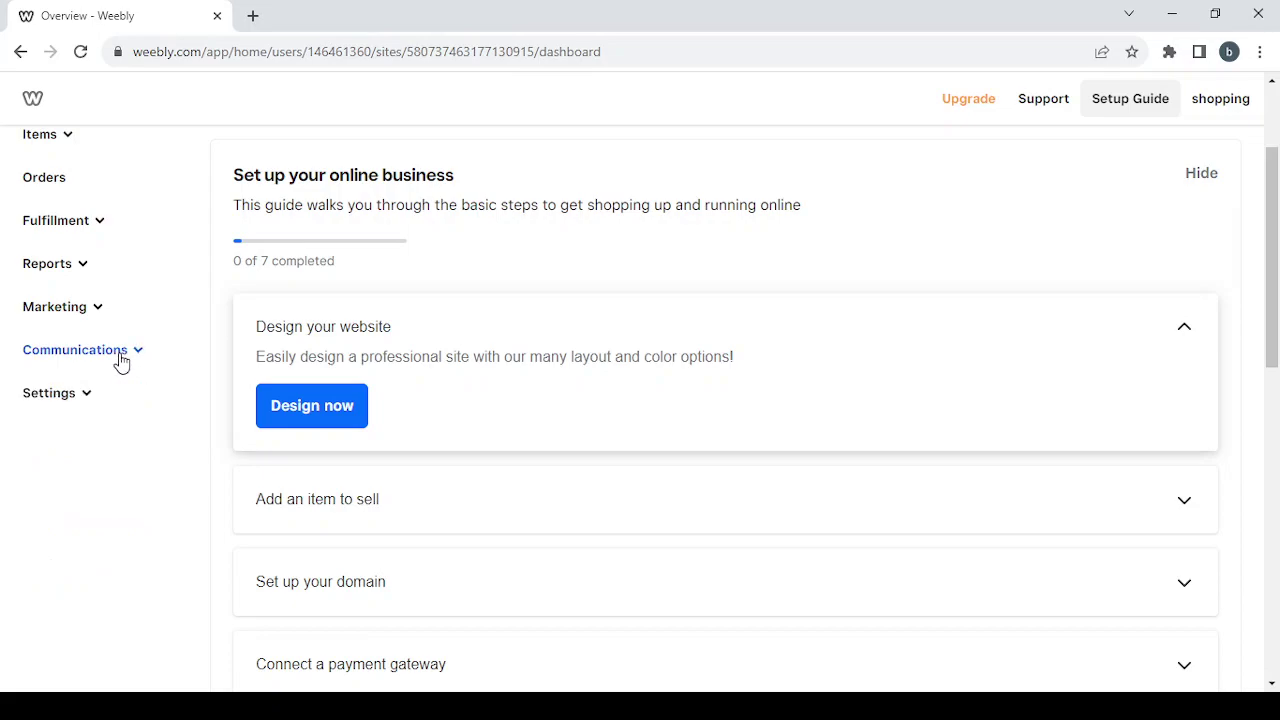
click(80, 395)
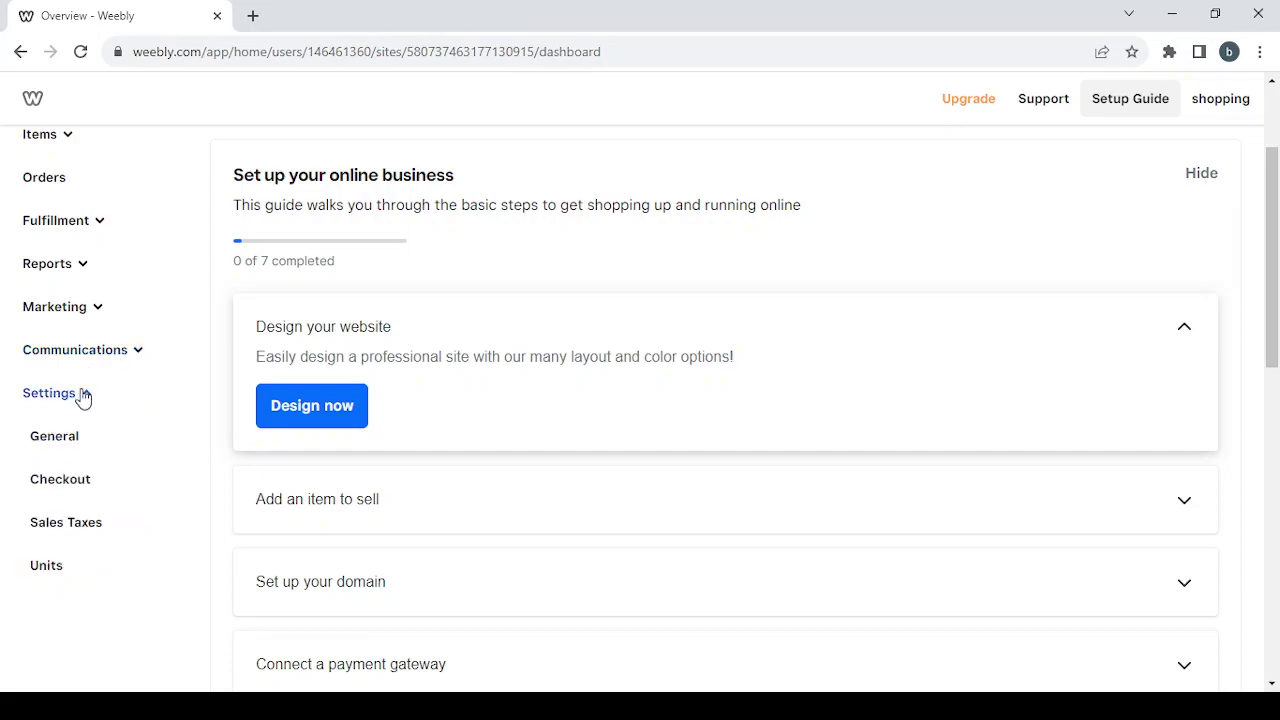
- Open Settings > General and scroll through the Store Information company, address, email and phone fields
click(55, 437)
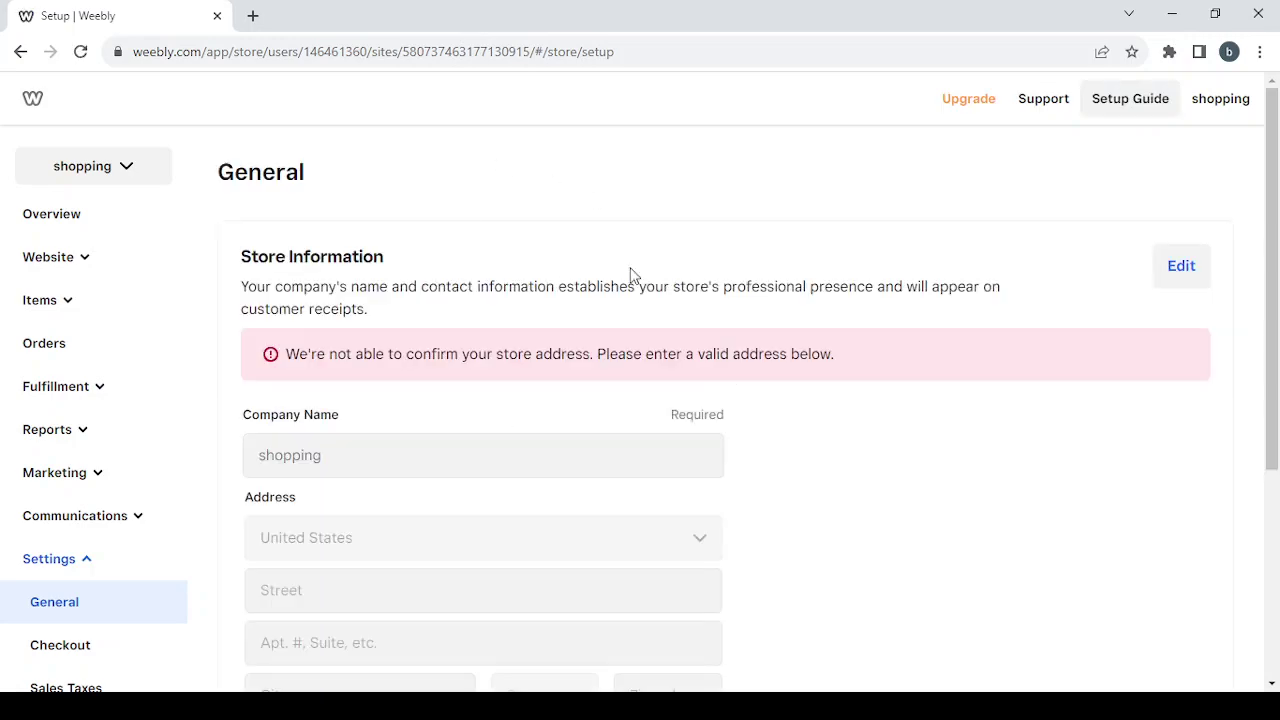
scroll(694, 397, down, 1)
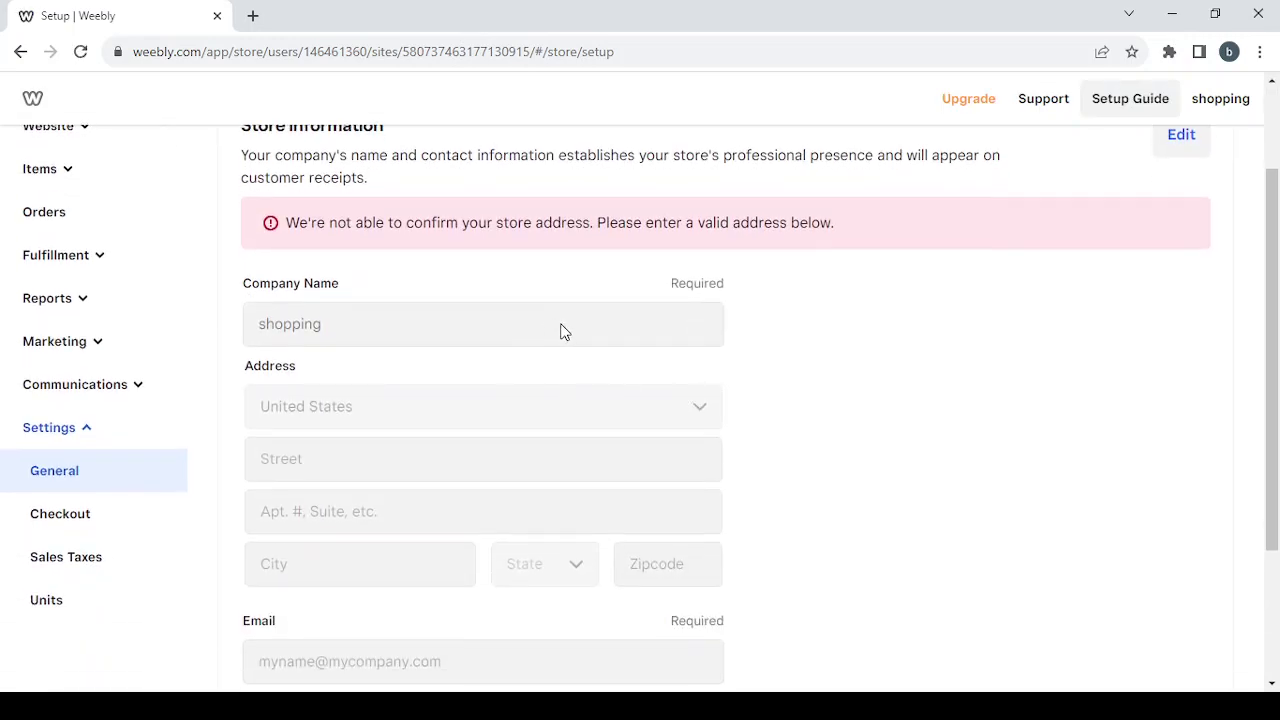
scroll(557, 491, down, 2)
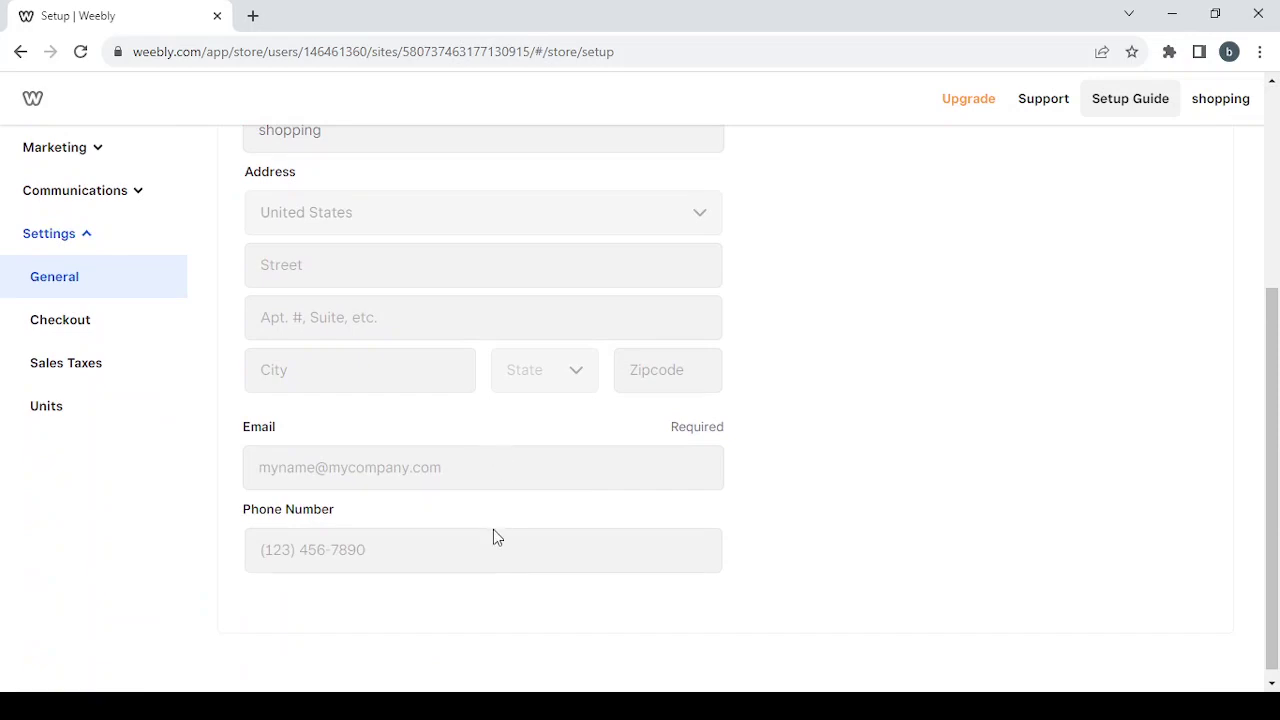
- Review Checkout payments and Language & units settings, then collapse Settings and return to Overview
click(109, 331)
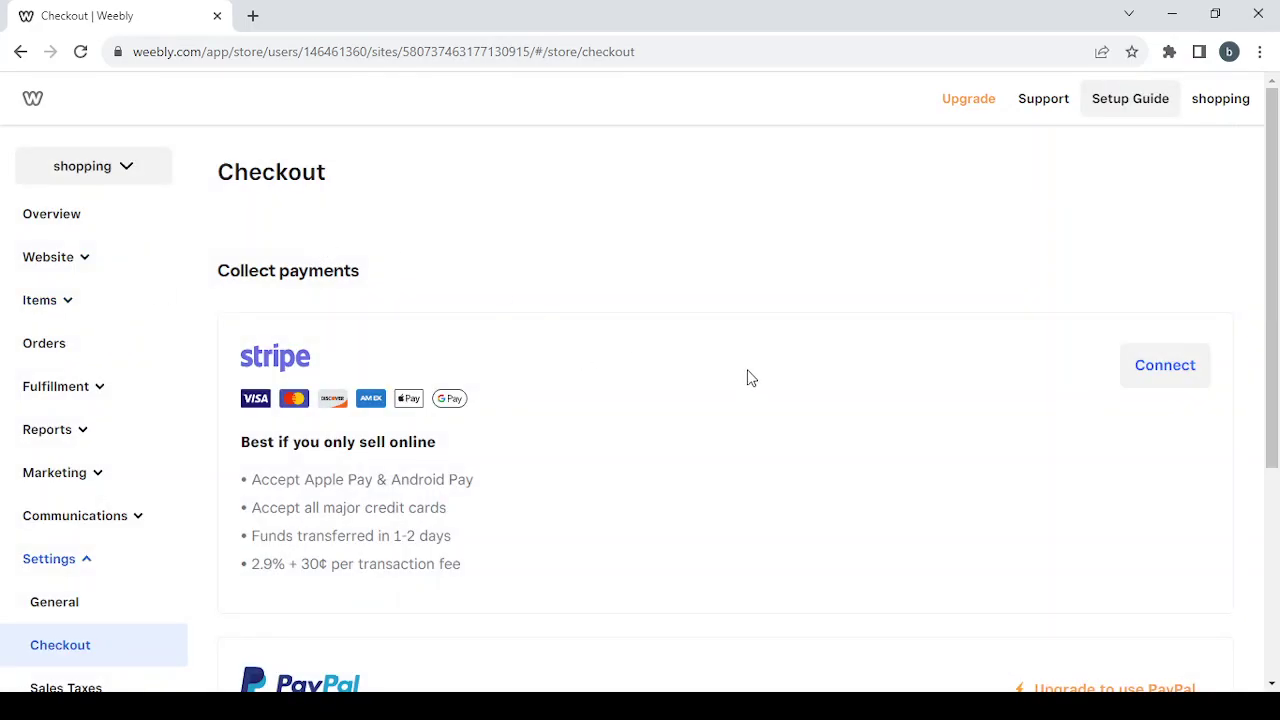
scroll(734, 376, down, 2)
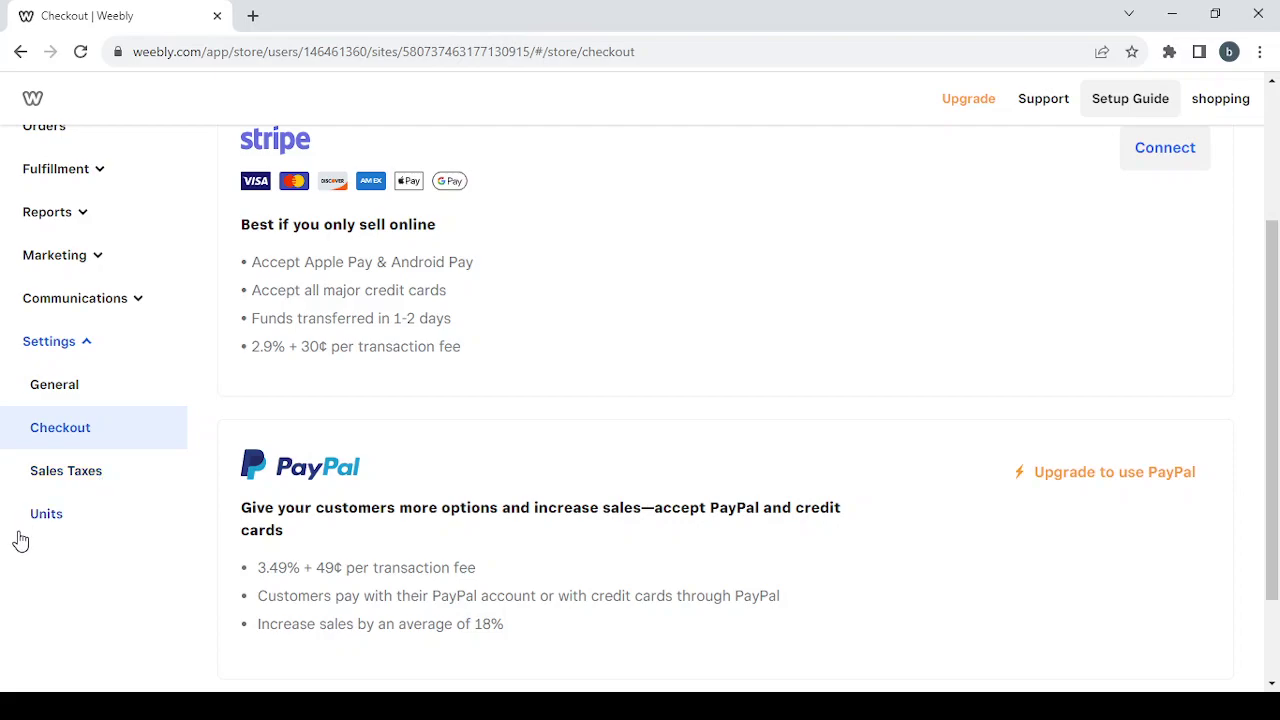
click(44, 518)
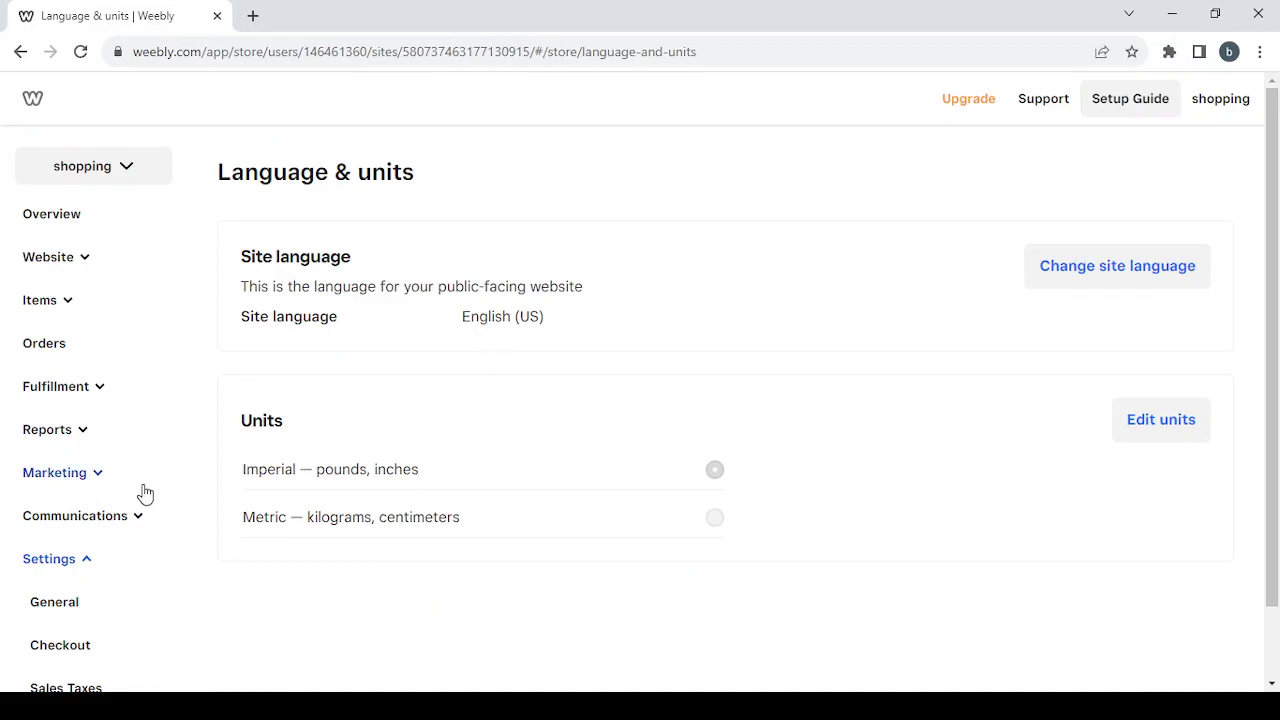
scroll(145, 492, down, 1)
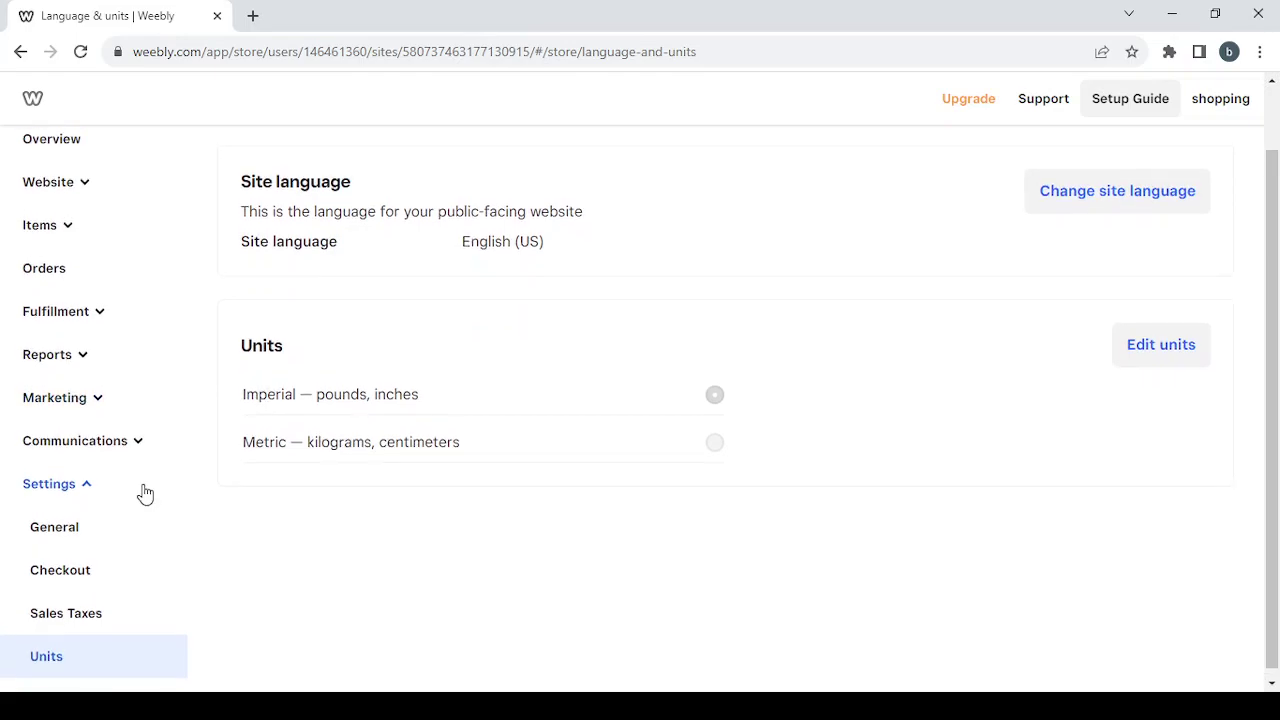
click(81, 481)
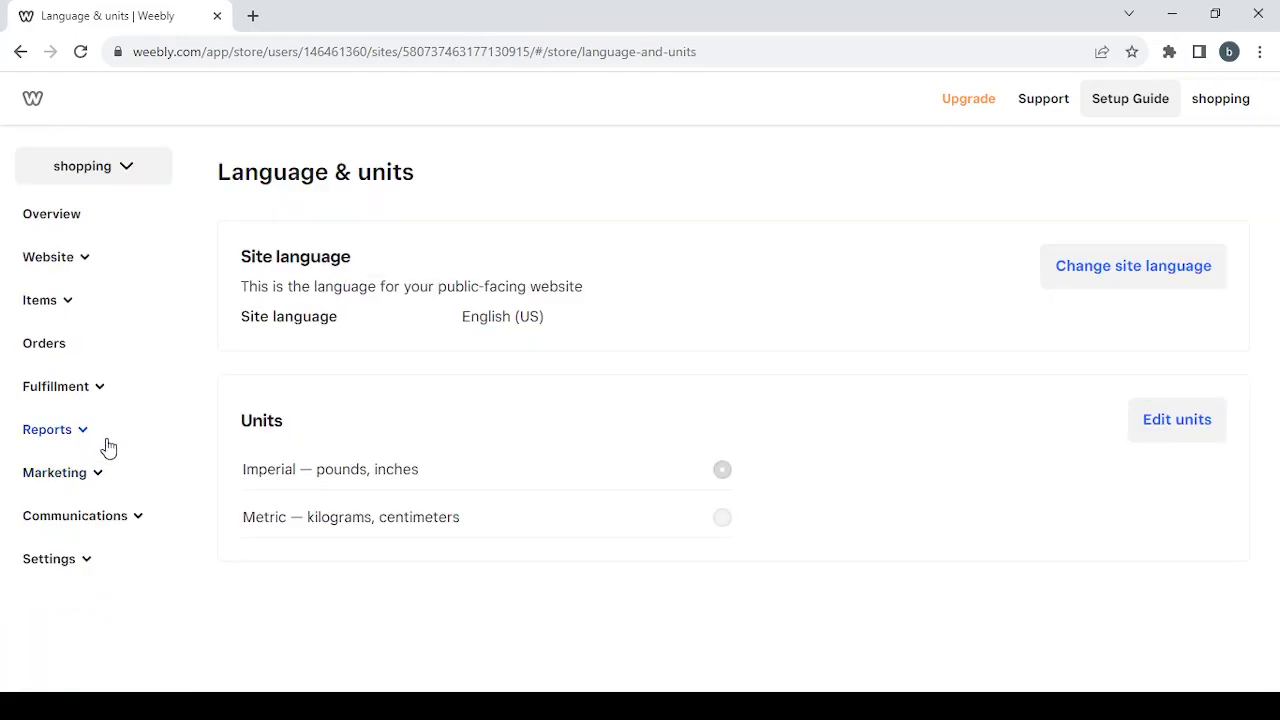
click(100, 218)
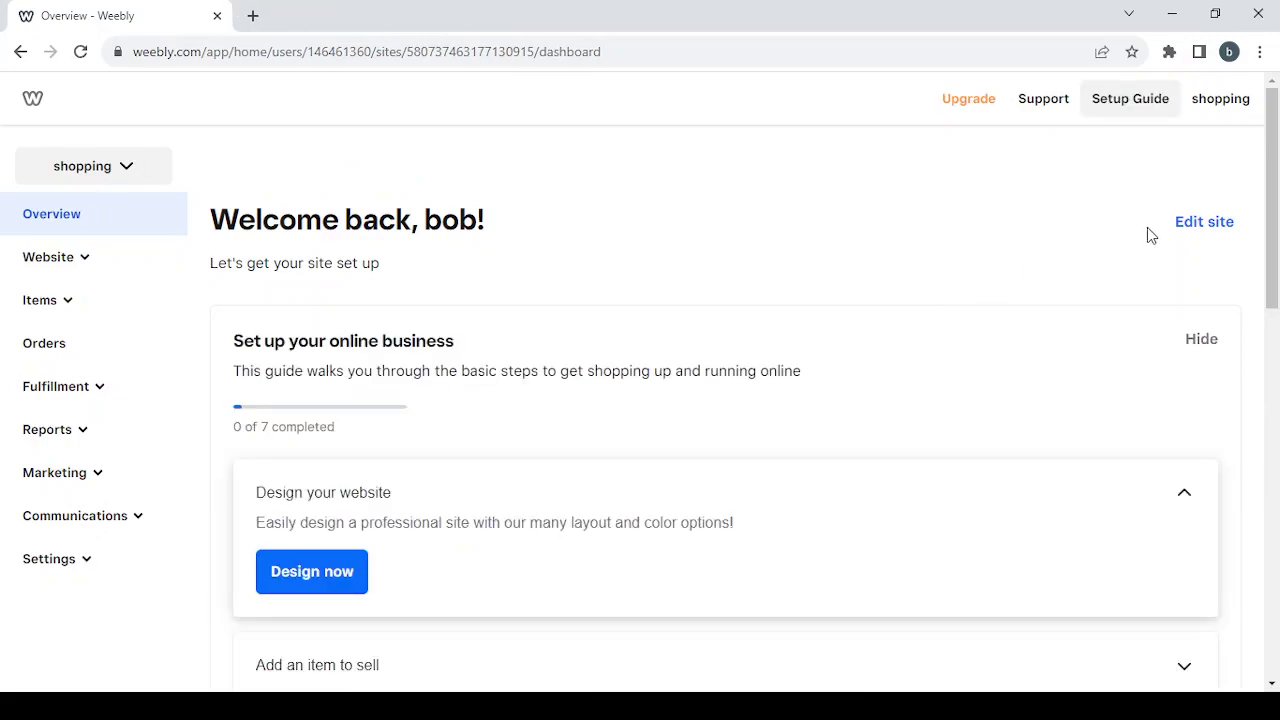
- Open the site editor from Overview via Edit site, showing the Site styles picker
click(1190, 234)
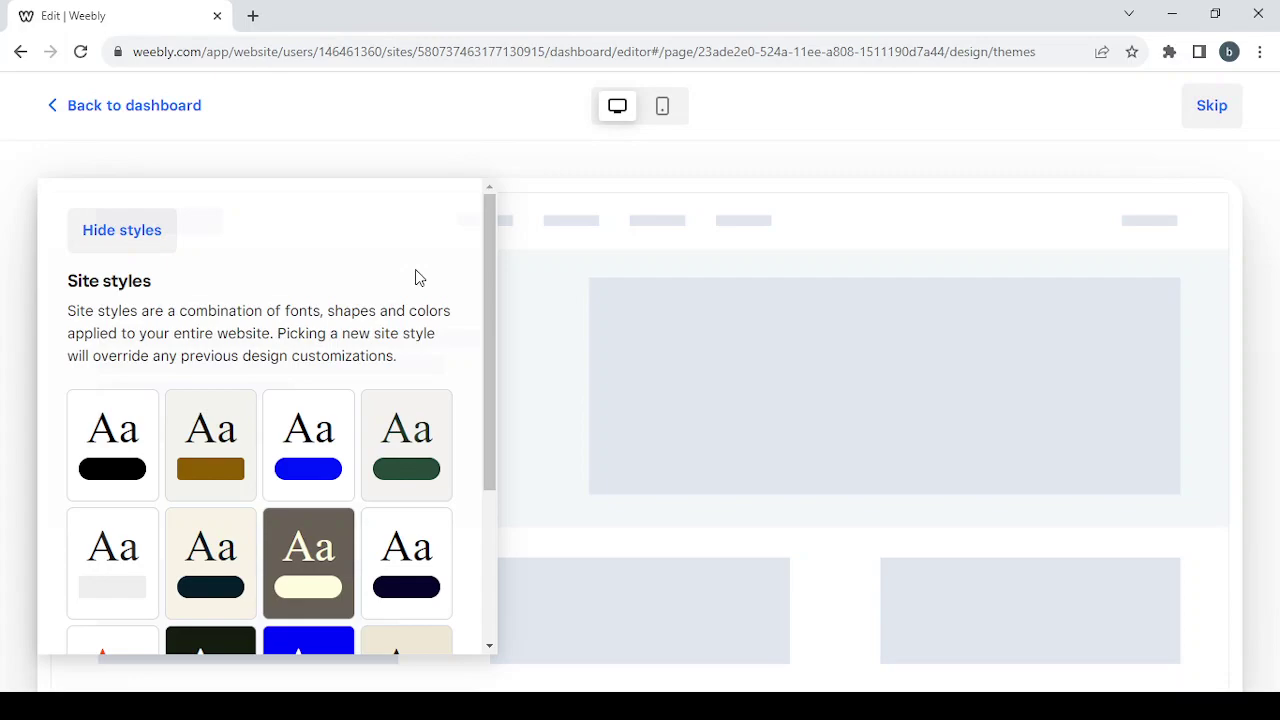
- Apply the green Aa site style and preview the homepage's dark green buttons and footer
scroll(418, 277, down, 2)
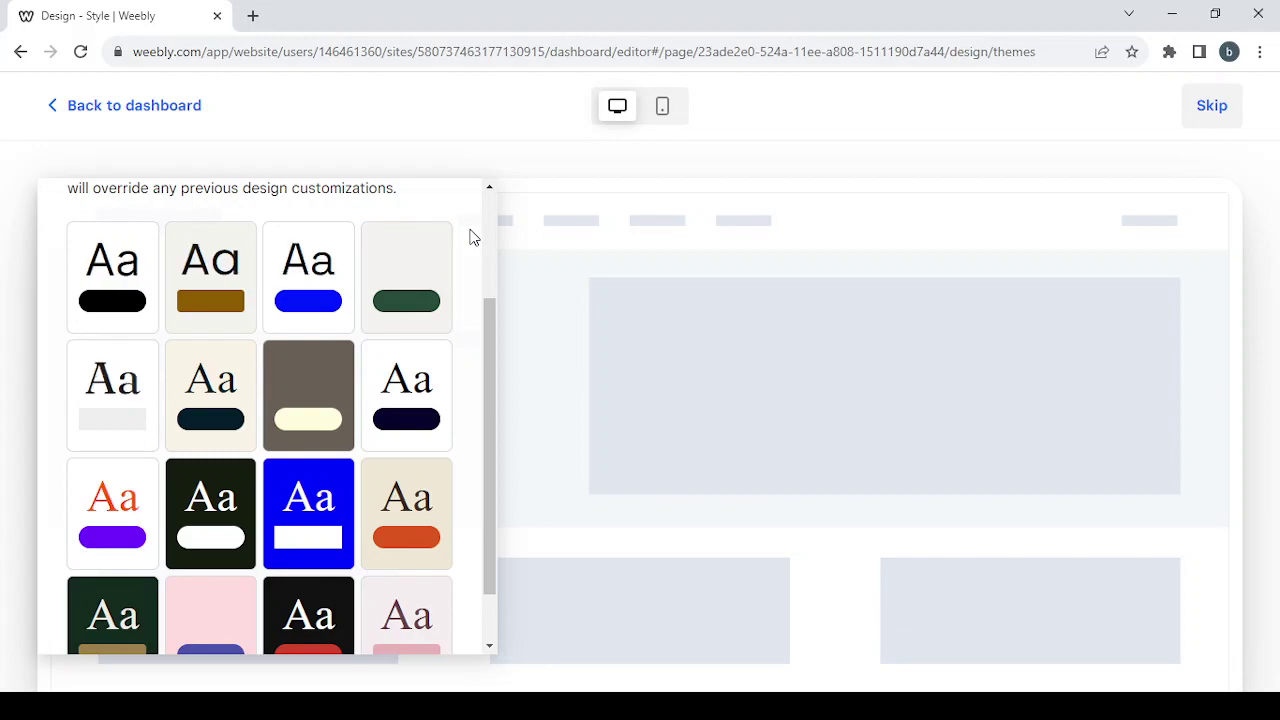
scroll(474, 237, down, 1)
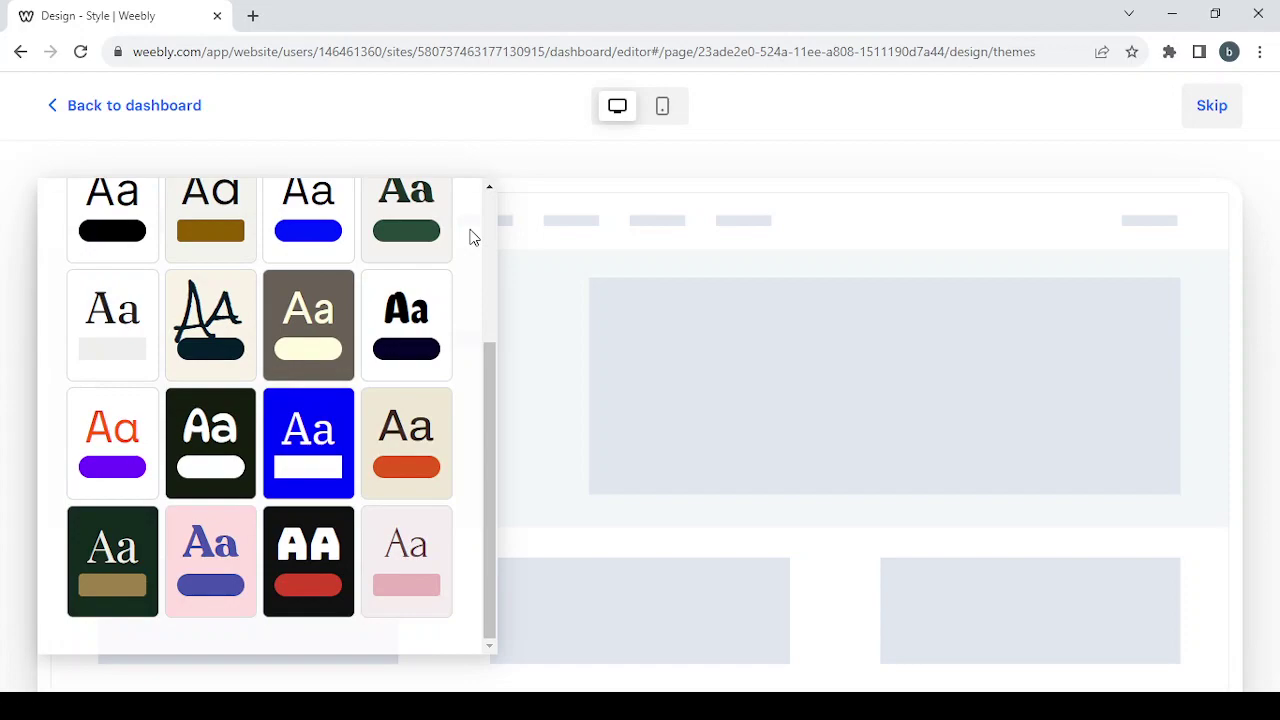
scroll(474, 237, up, 3)
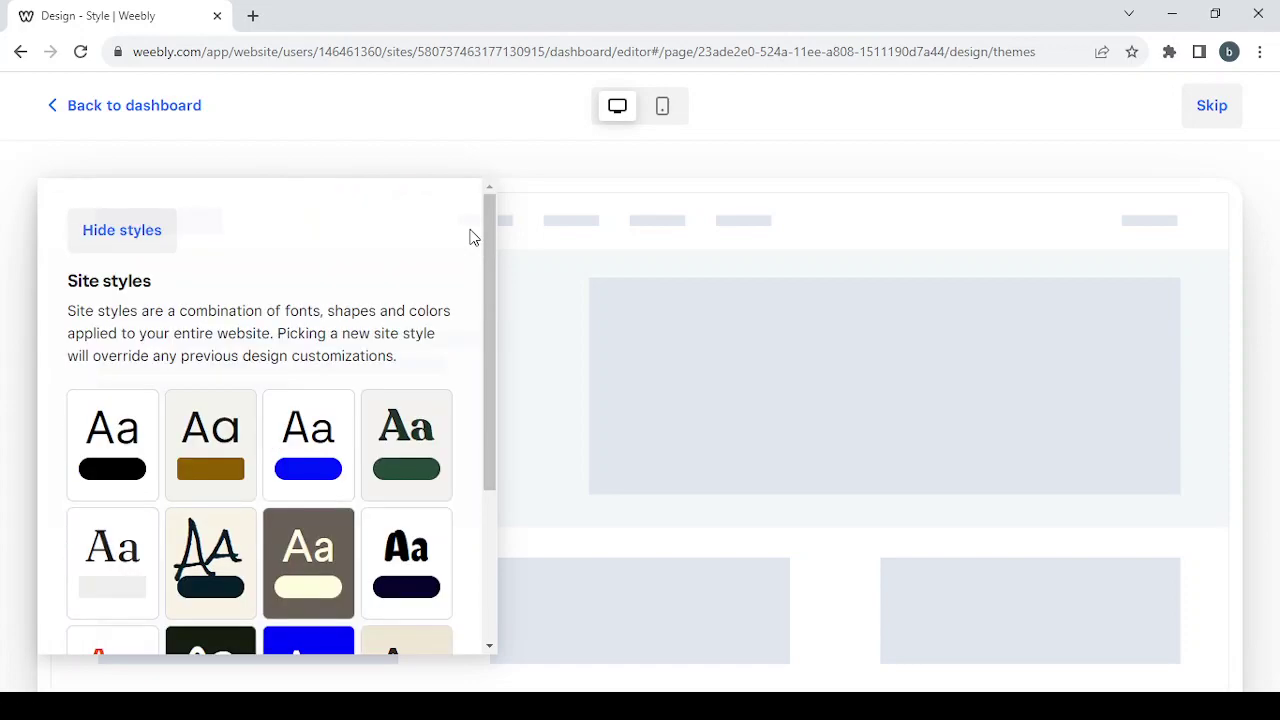
scroll(474, 237, down, 2)
scroll(474, 237, down, 1)
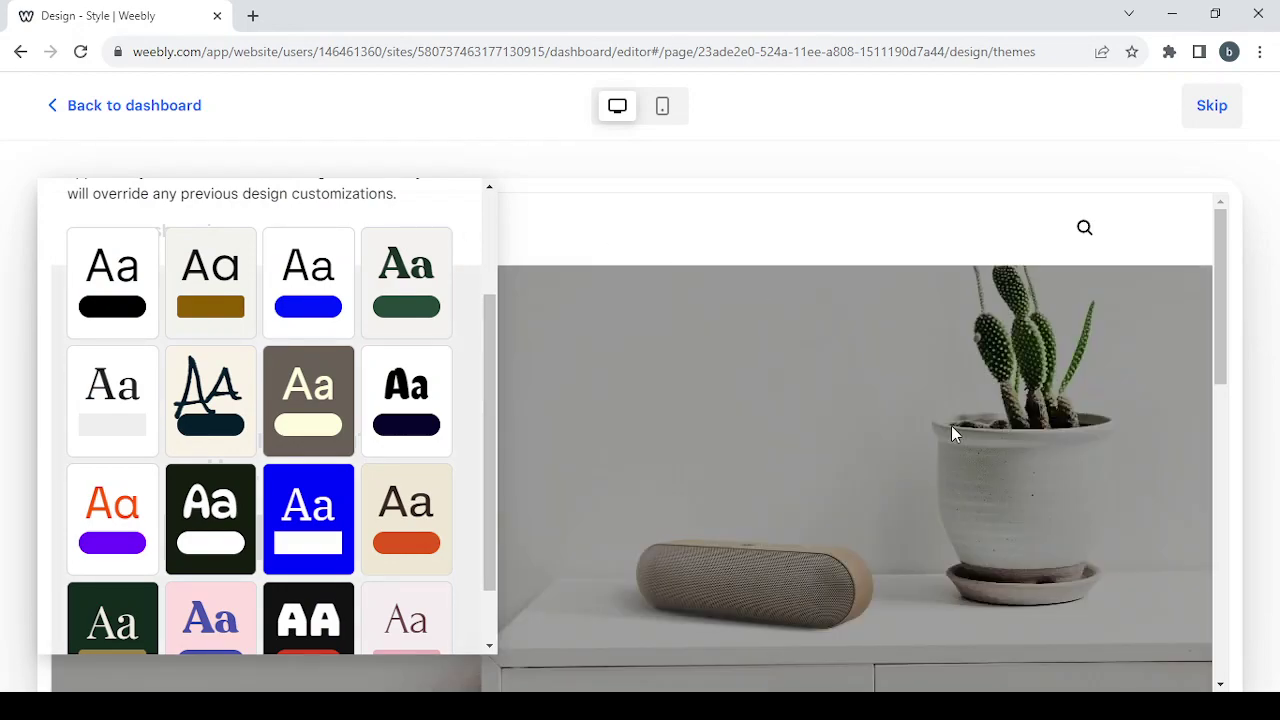
scroll(951, 427, down, 10)
click(402, 287)
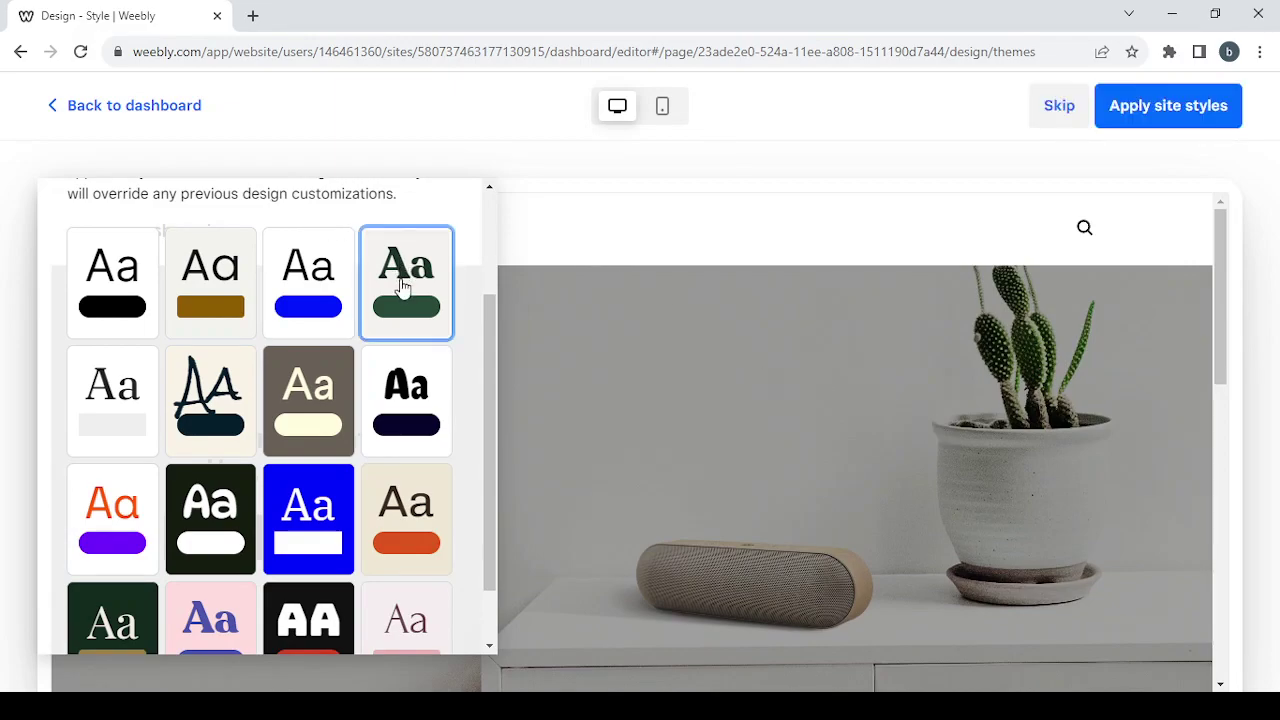
scroll(263, 266, up, 2)
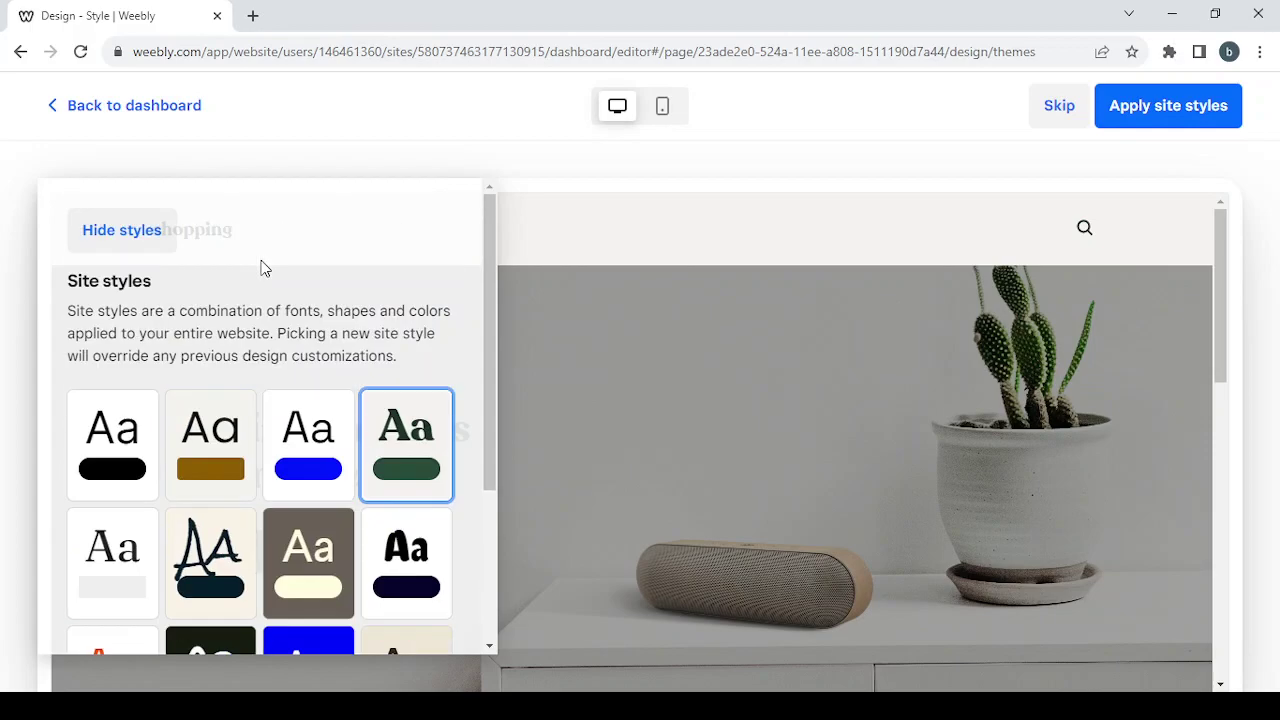
click(122, 232)
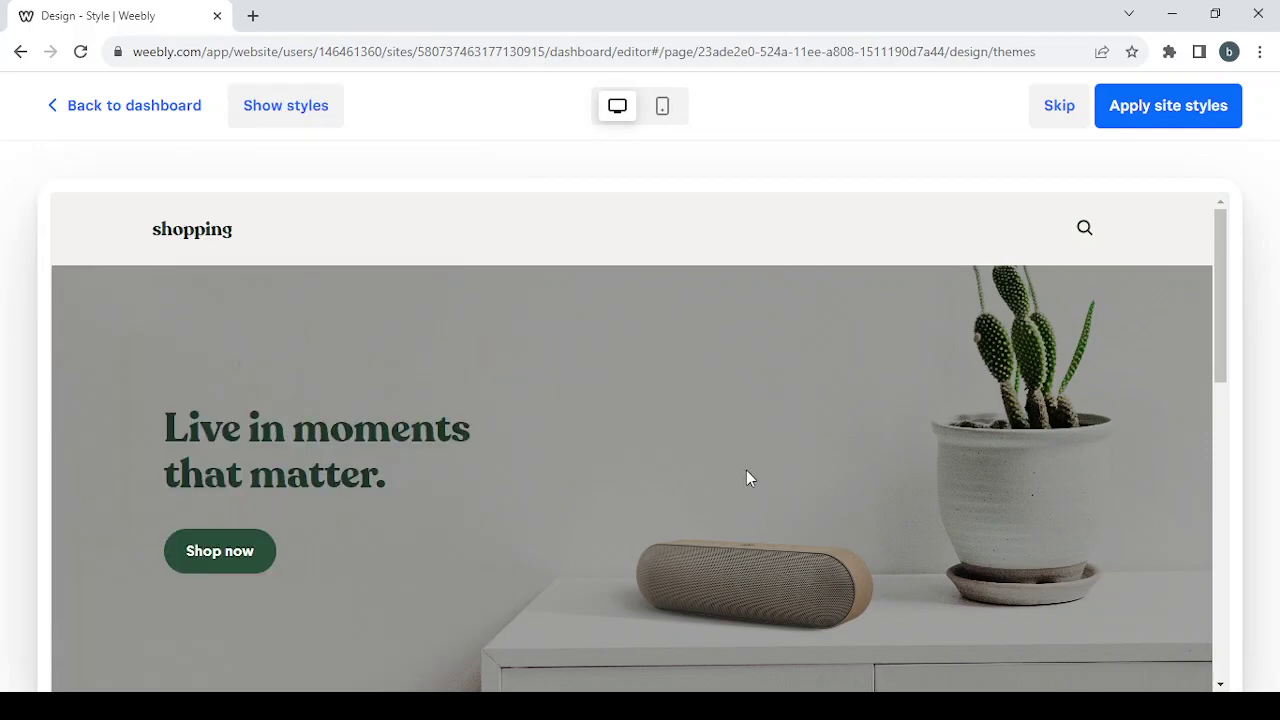
scroll(746, 470, down, 10)
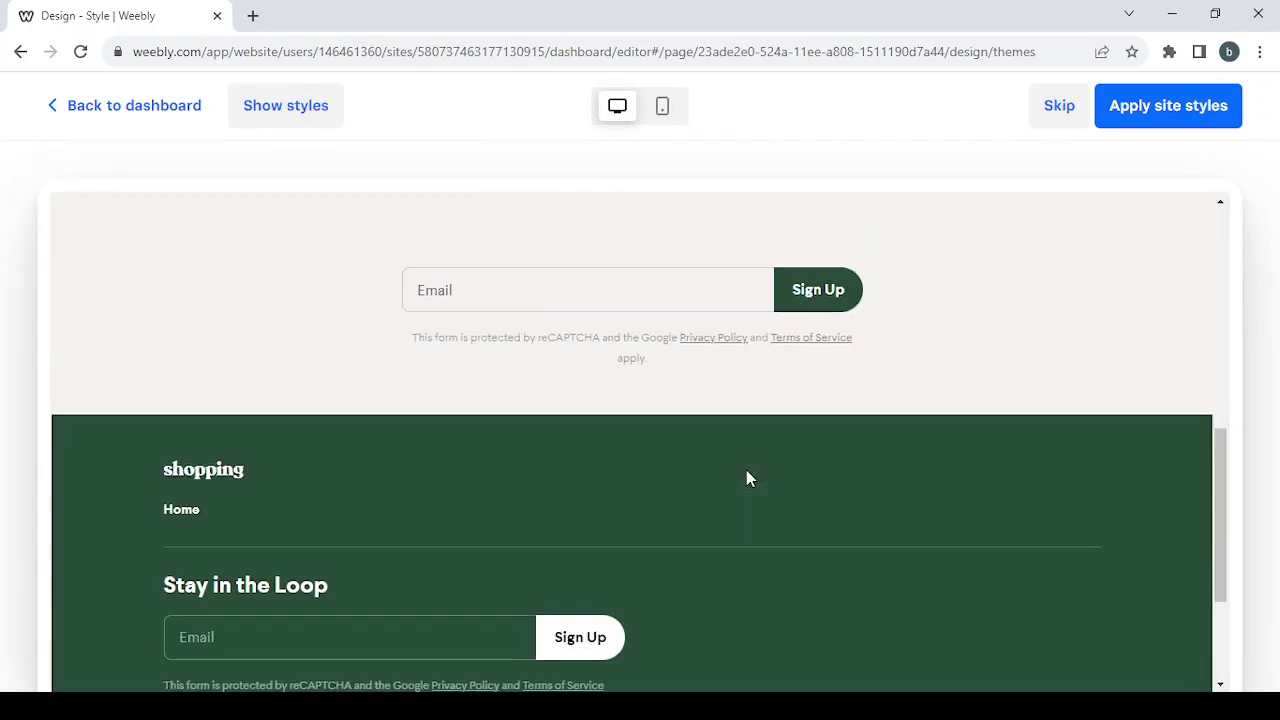
scroll(746, 478, up, 10)
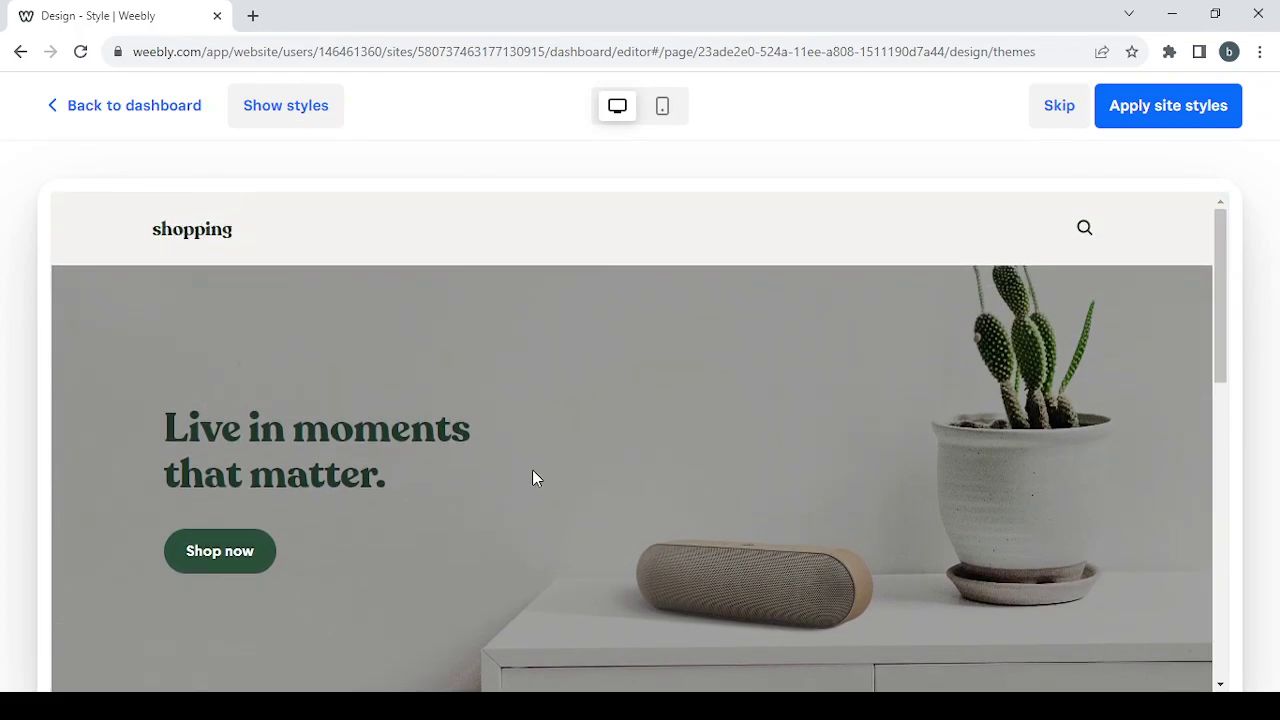
click(1190, 126)
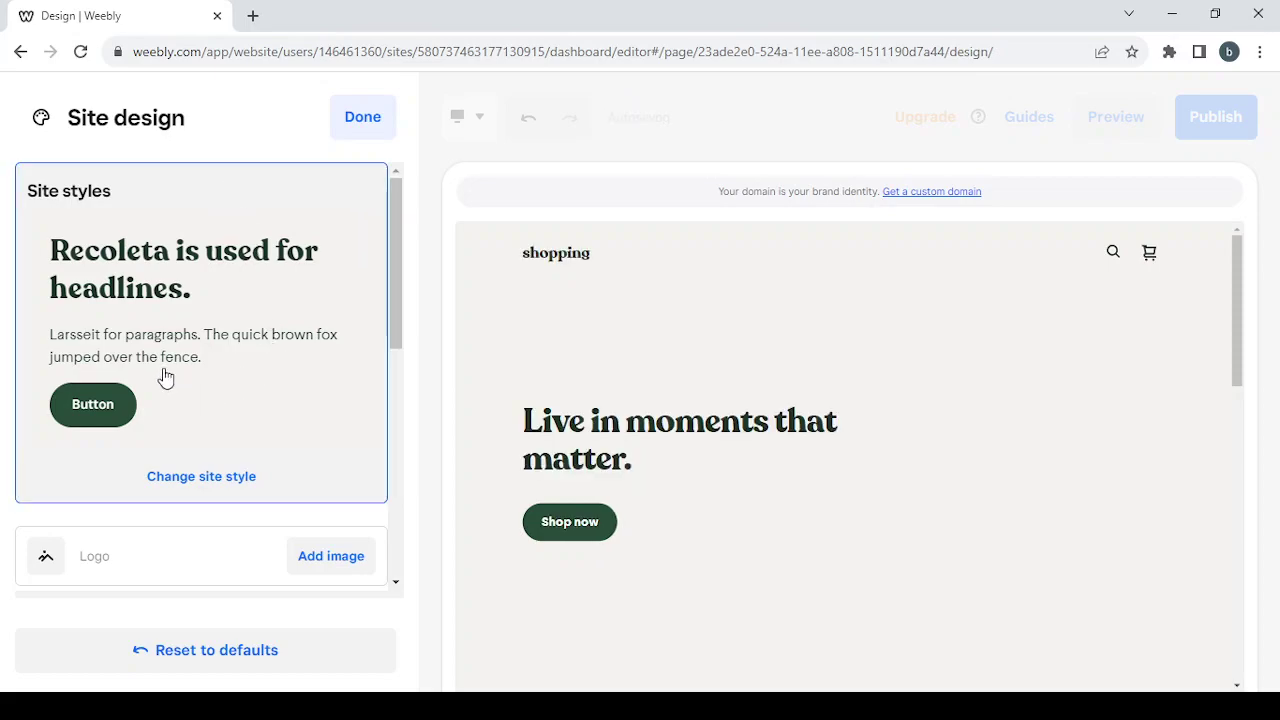
scroll(247, 298, down, 2)
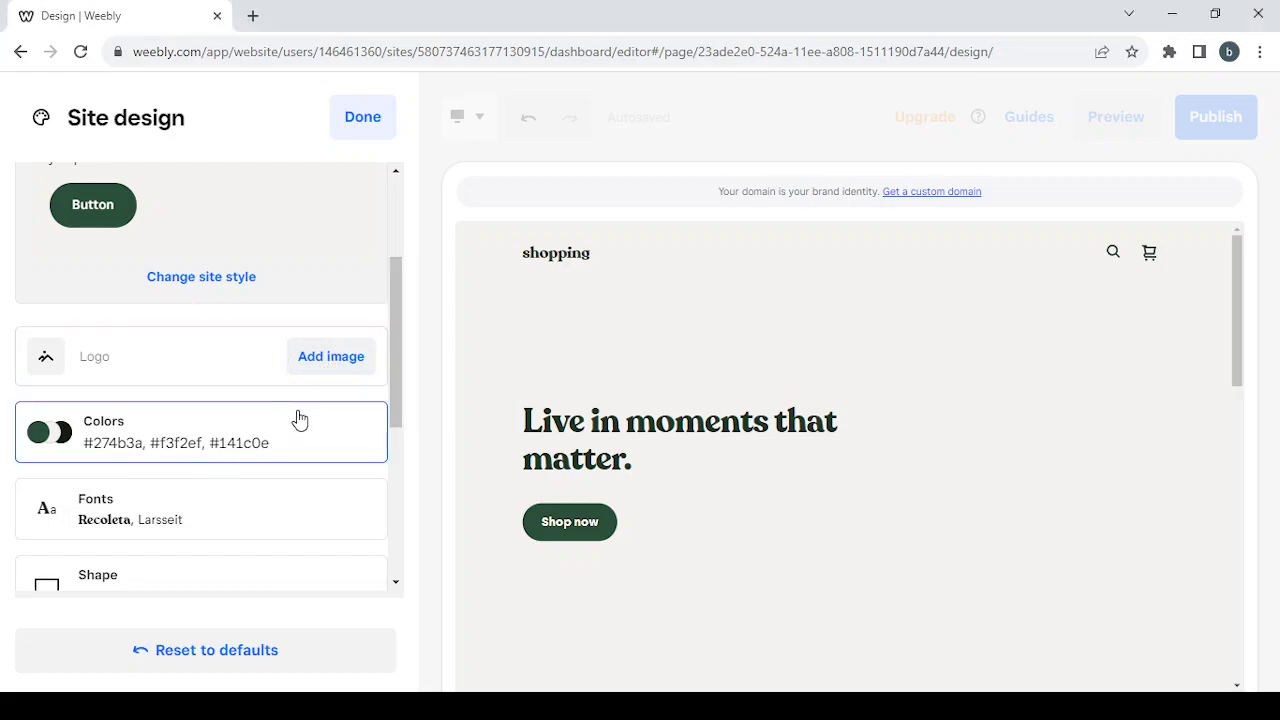
scroll(296, 420, down, 1)
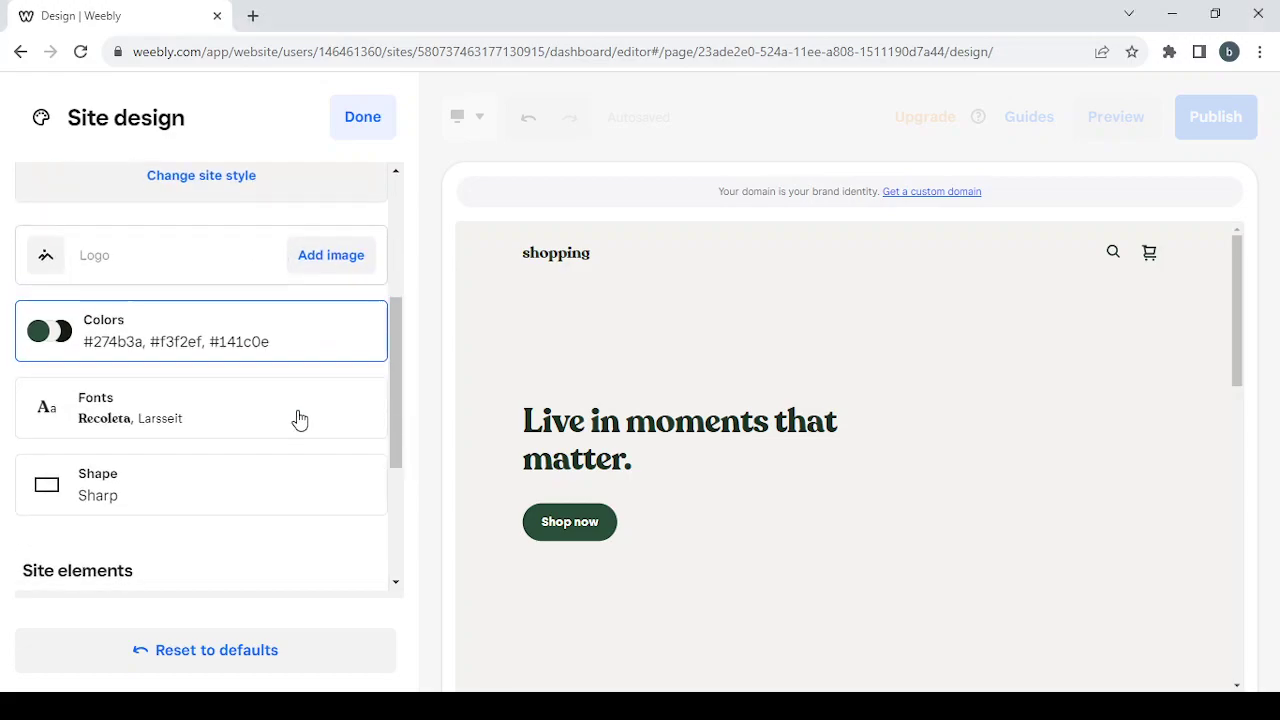
- Set the site font pairing to Comfortaa/Larsseit
click(244, 416)
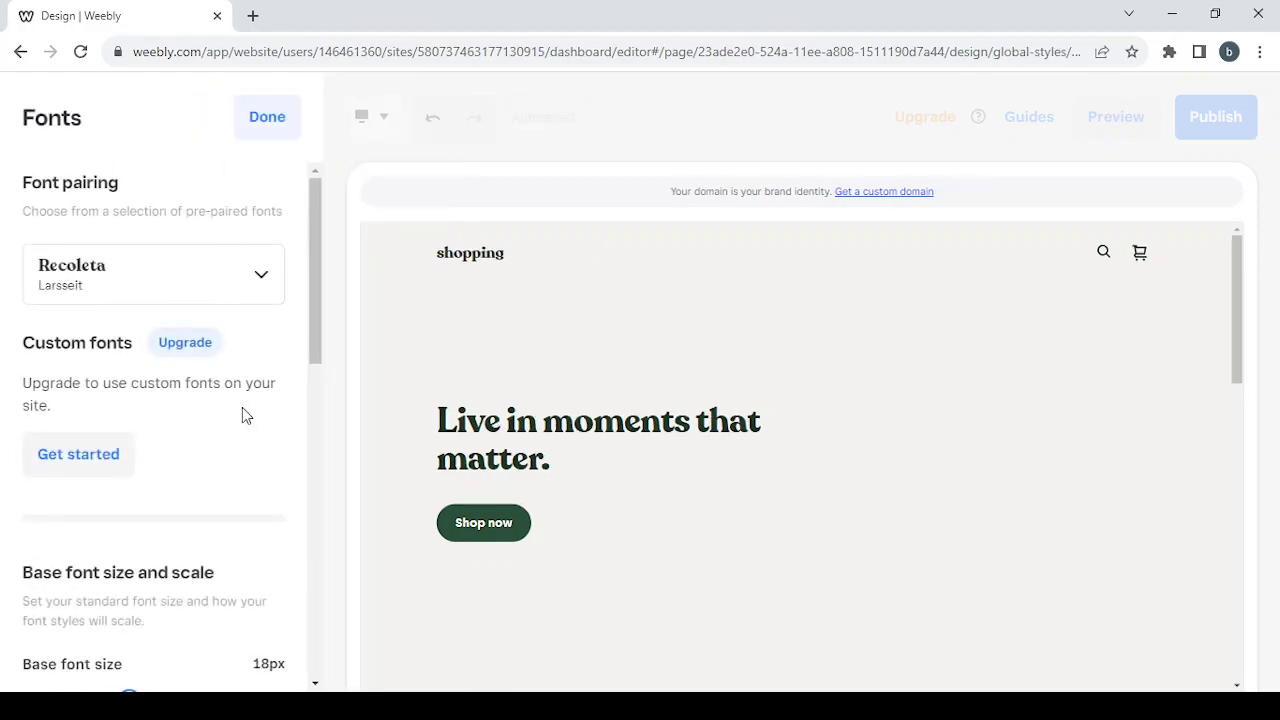
click(210, 295)
scroll(183, 480, down, 2)
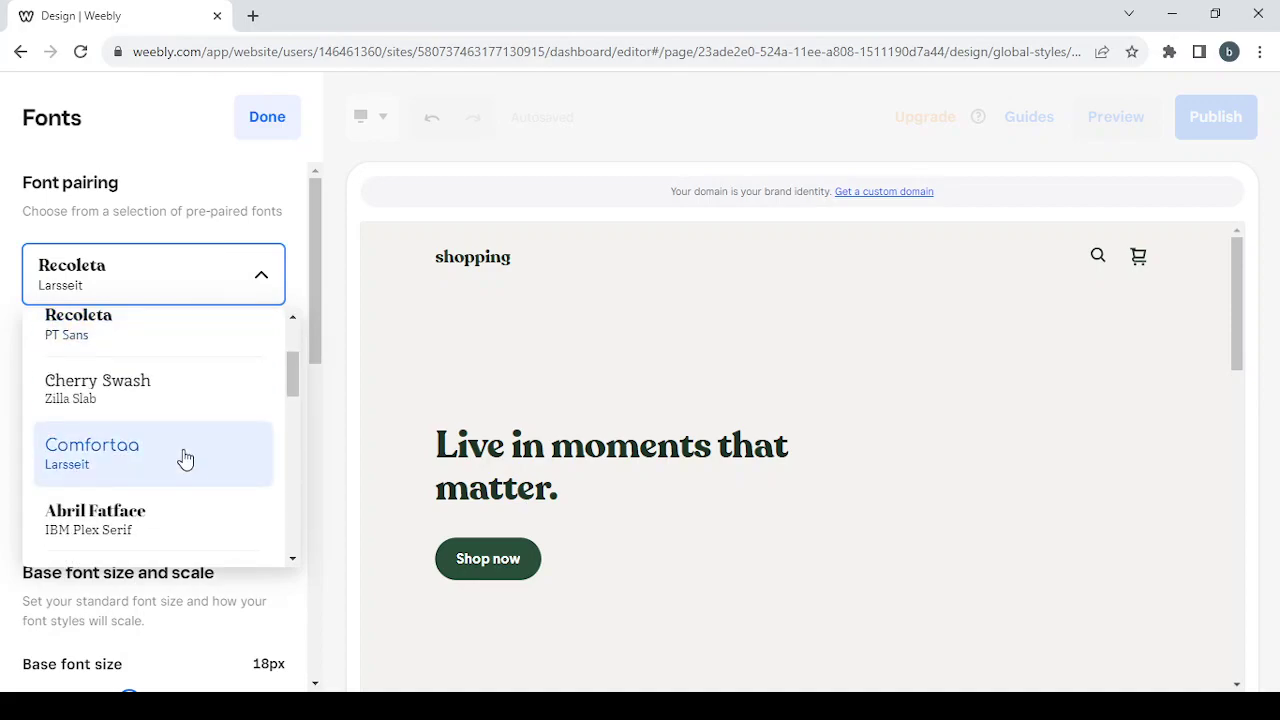
click(185, 458)
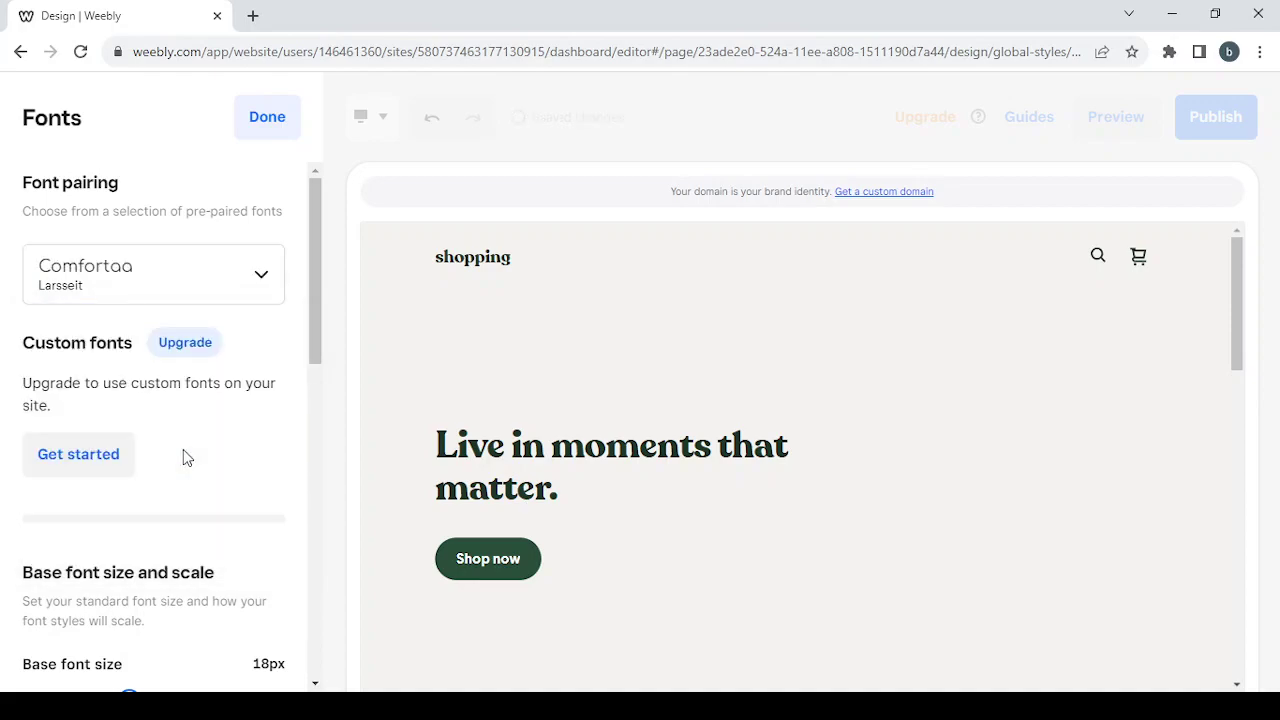
click(276, 117)
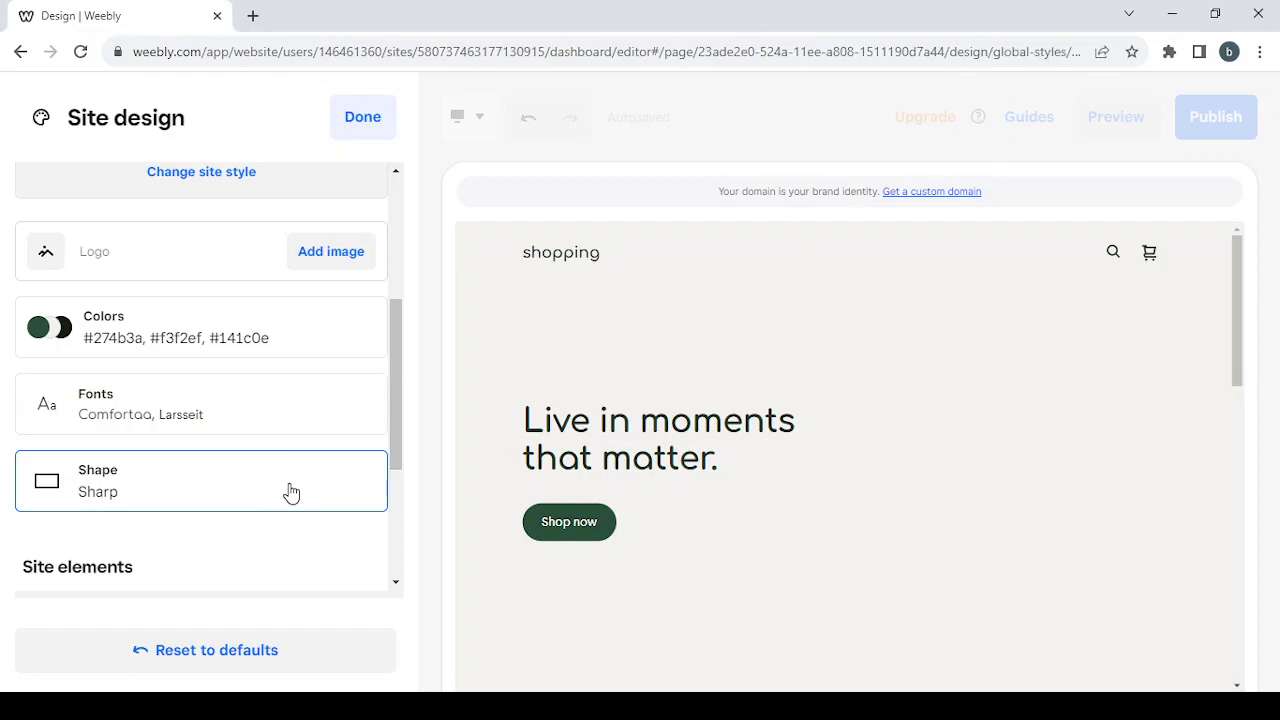
- Make buttons and form fields Rounded in the Shape settings
click(290, 491)
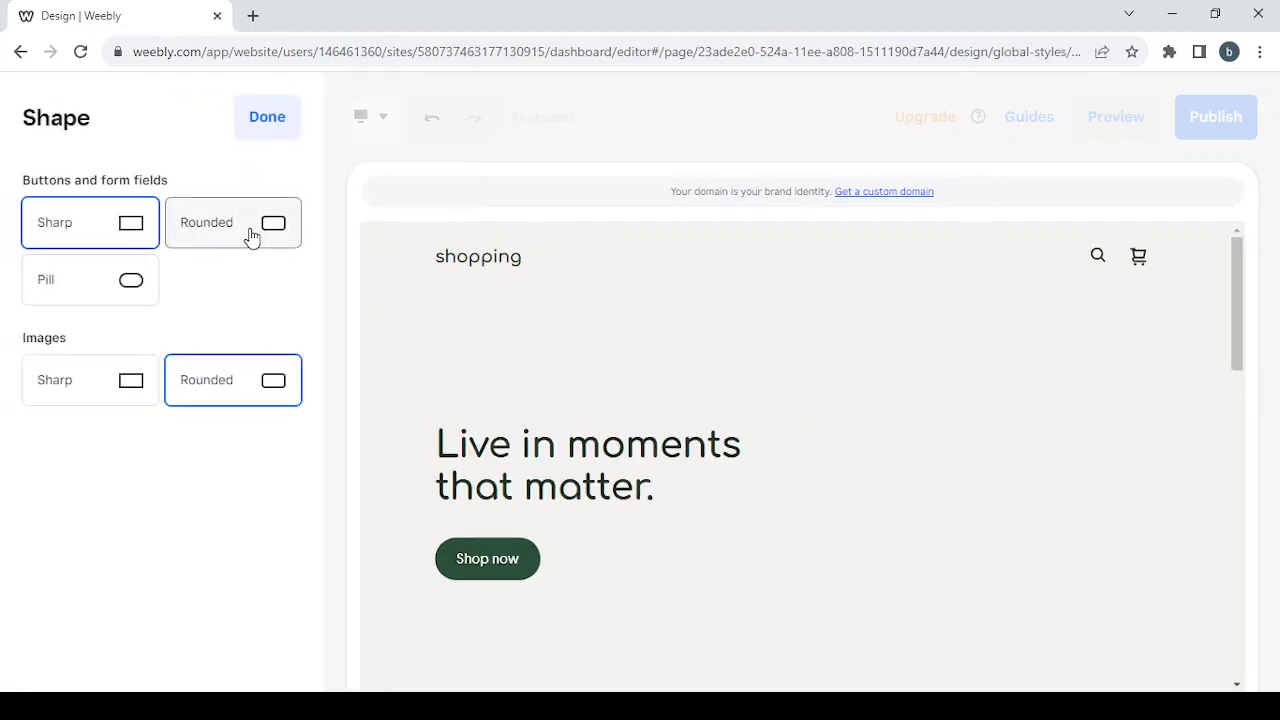
click(251, 235)
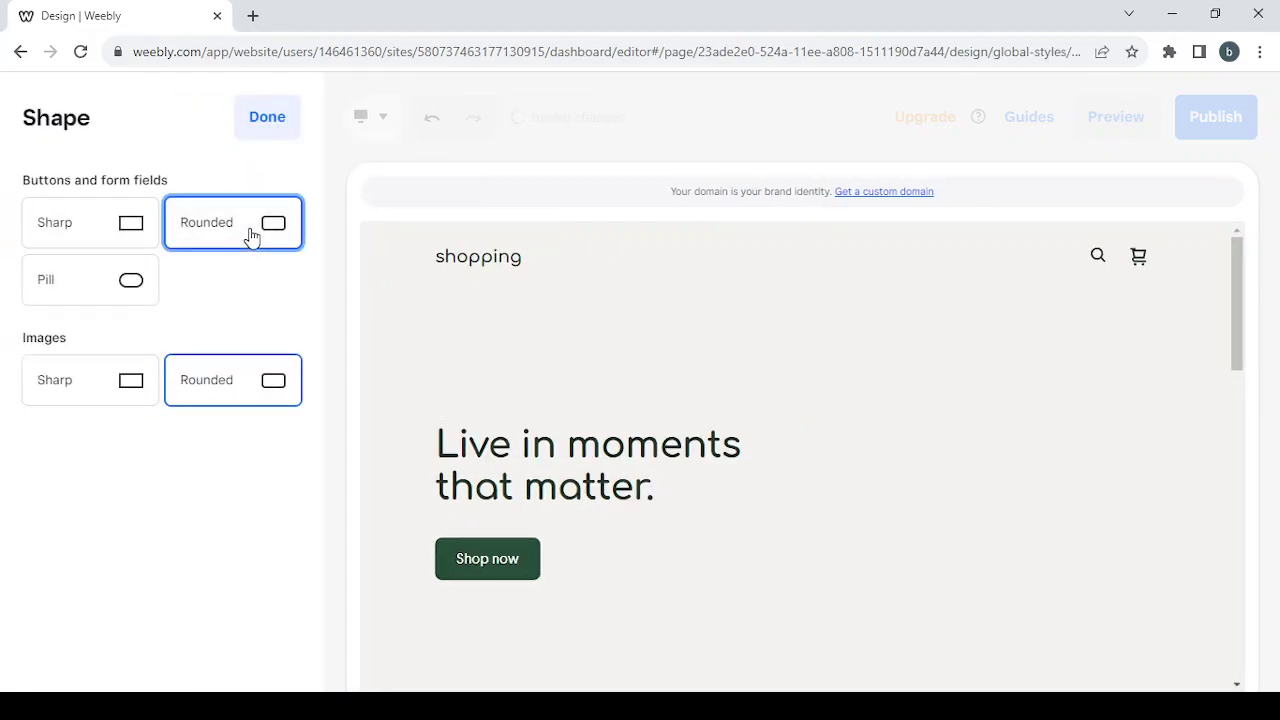
click(266, 118)
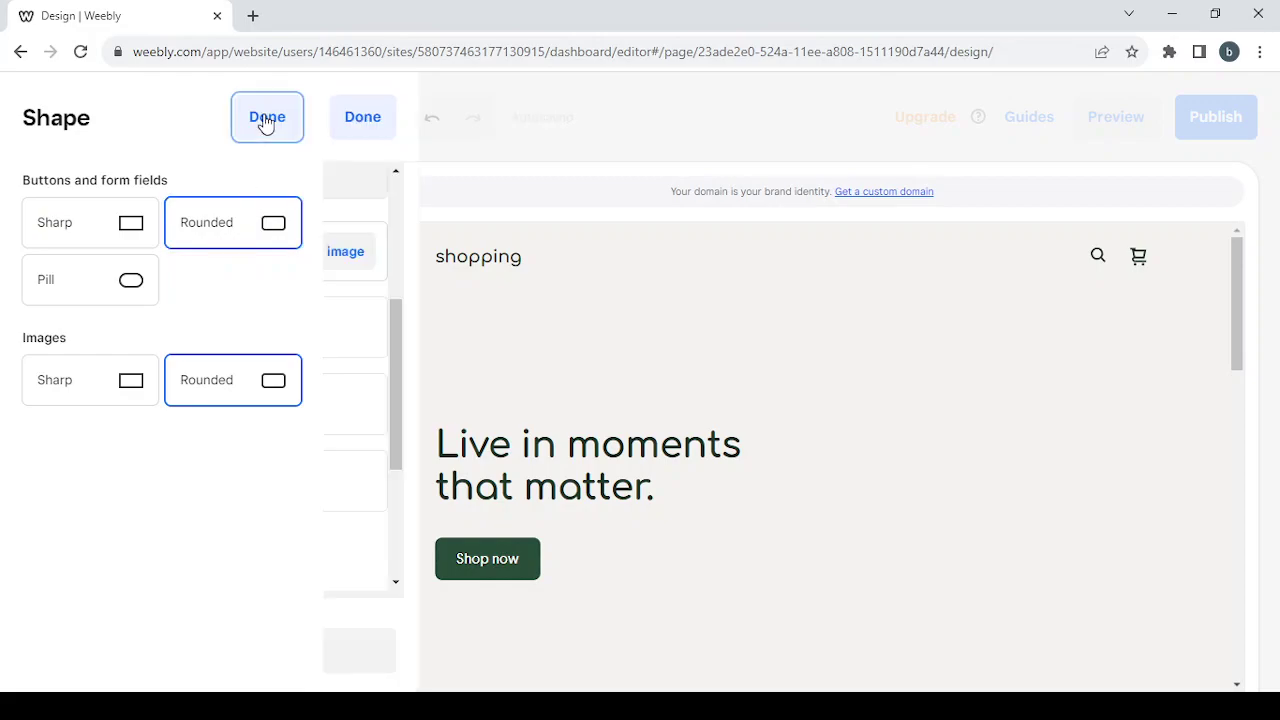
scroll(317, 409, down, 3)
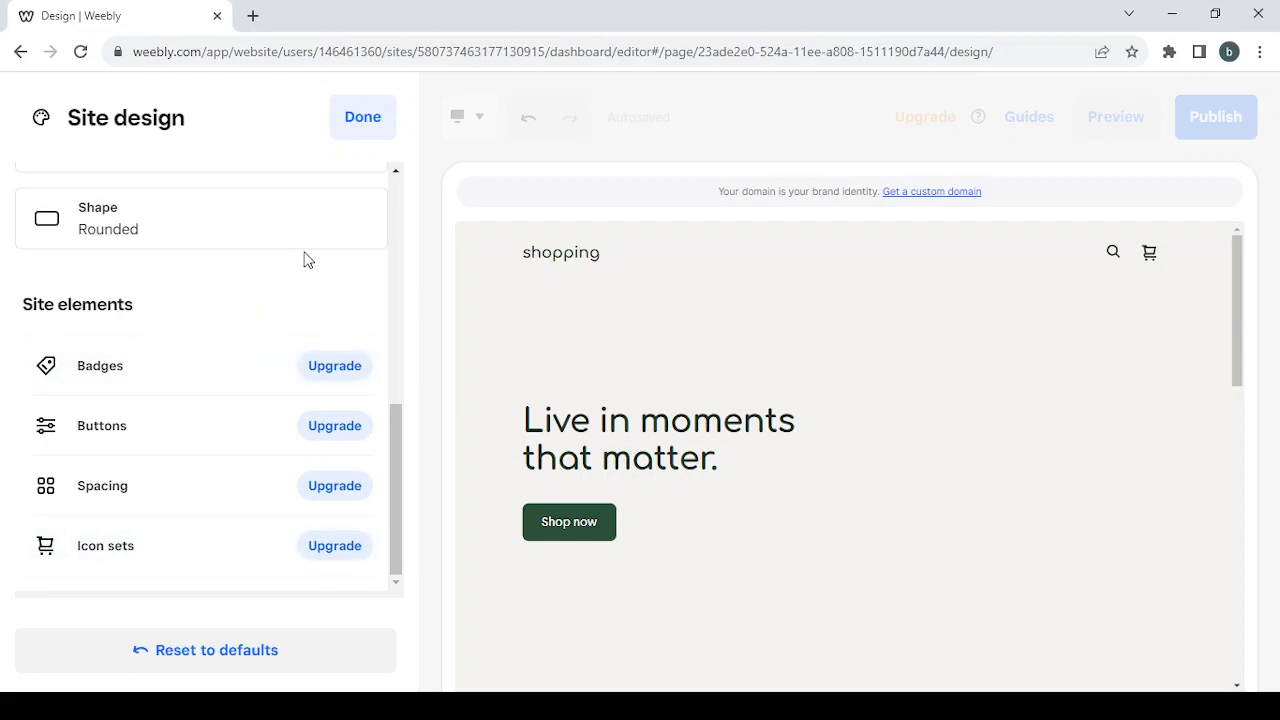
- Finish Site design, close the domain setup dialog, and dismiss the page-list and scrolling-text tour popups
click(350, 119)
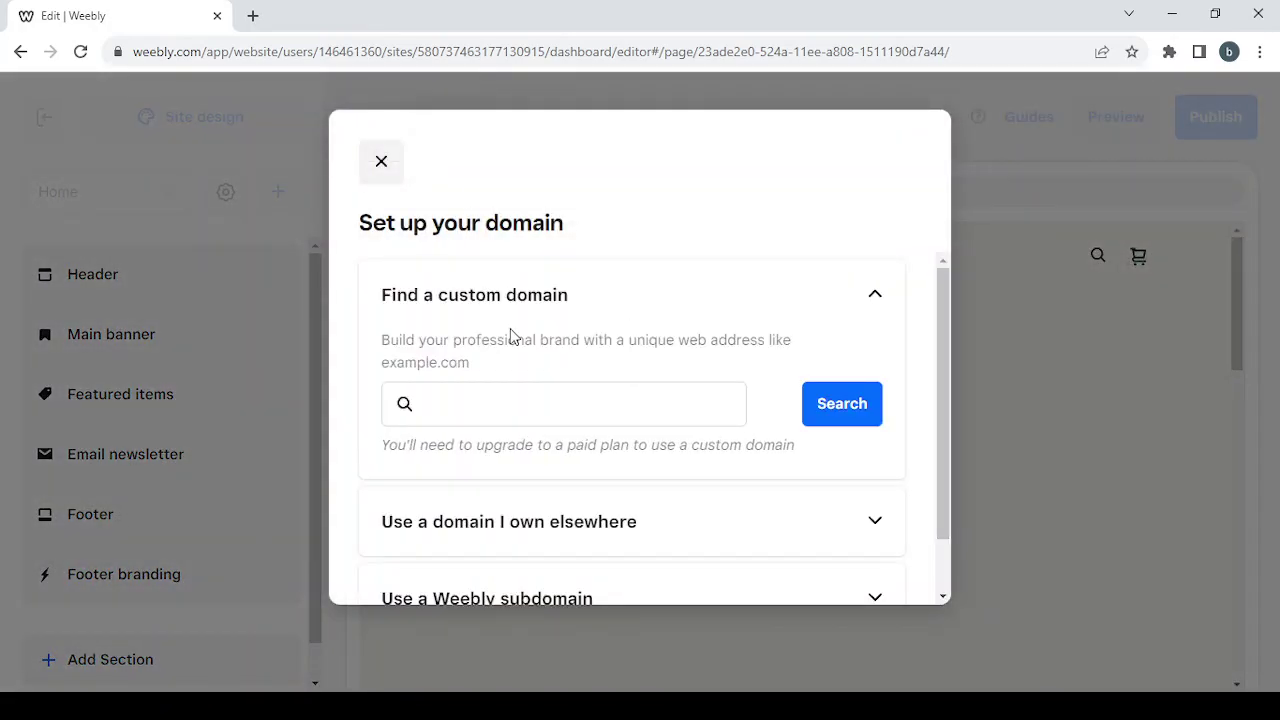
click(460, 396)
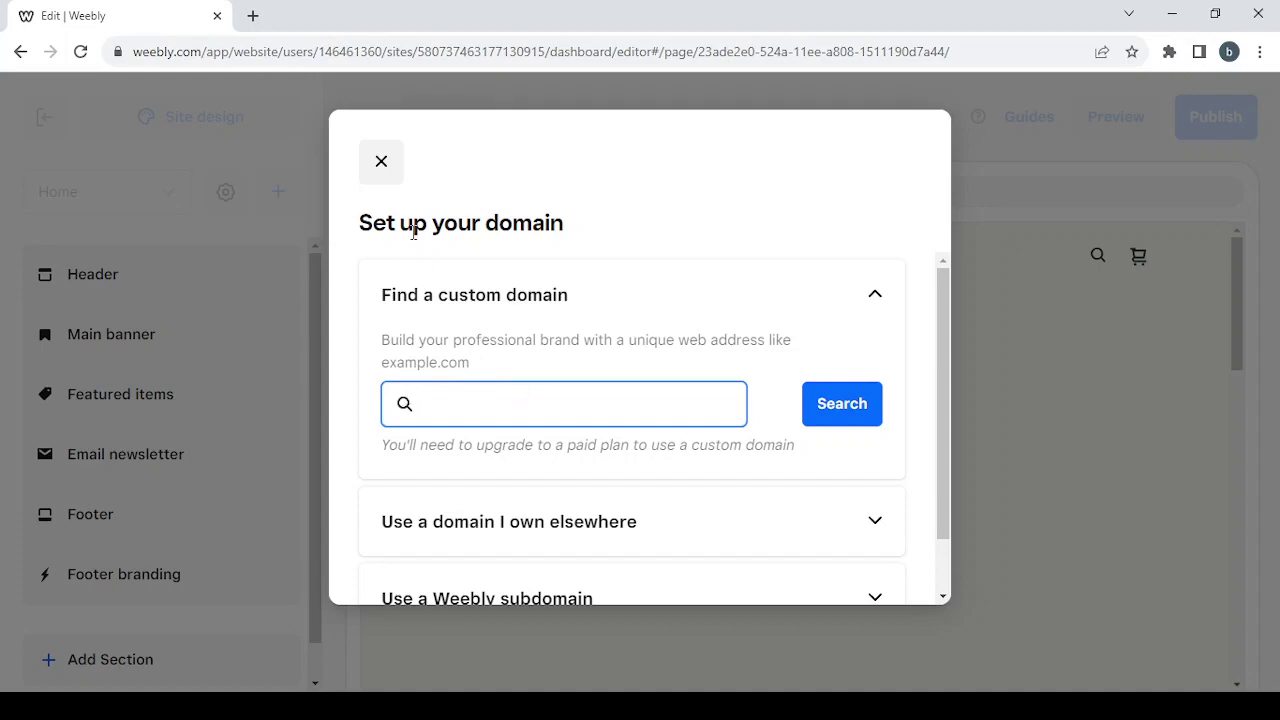
click(390, 178)
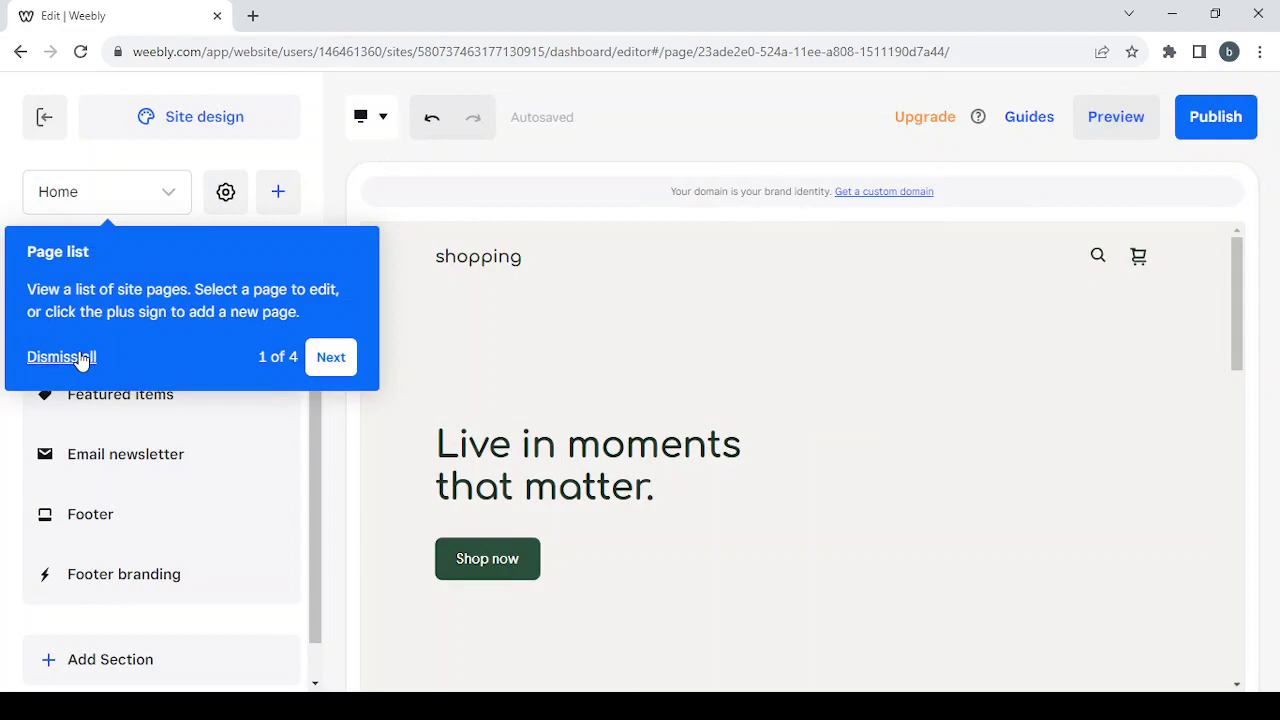
click(82, 358)
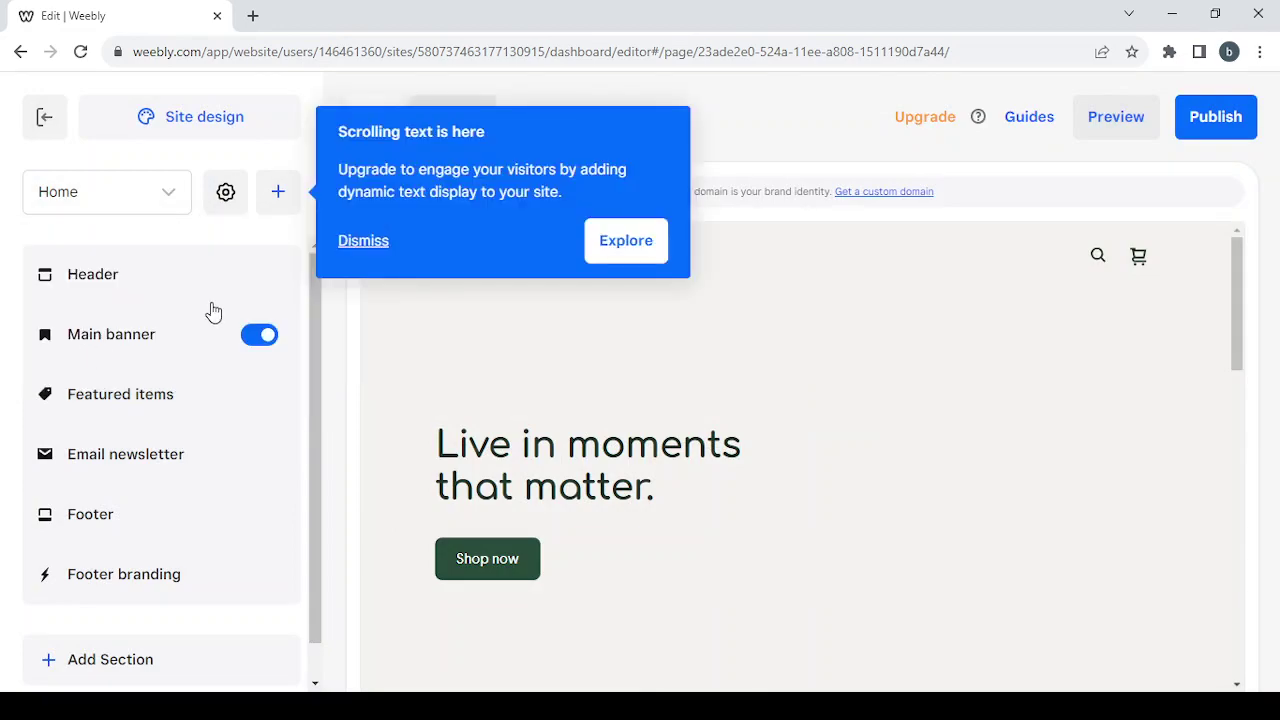
click(363, 242)
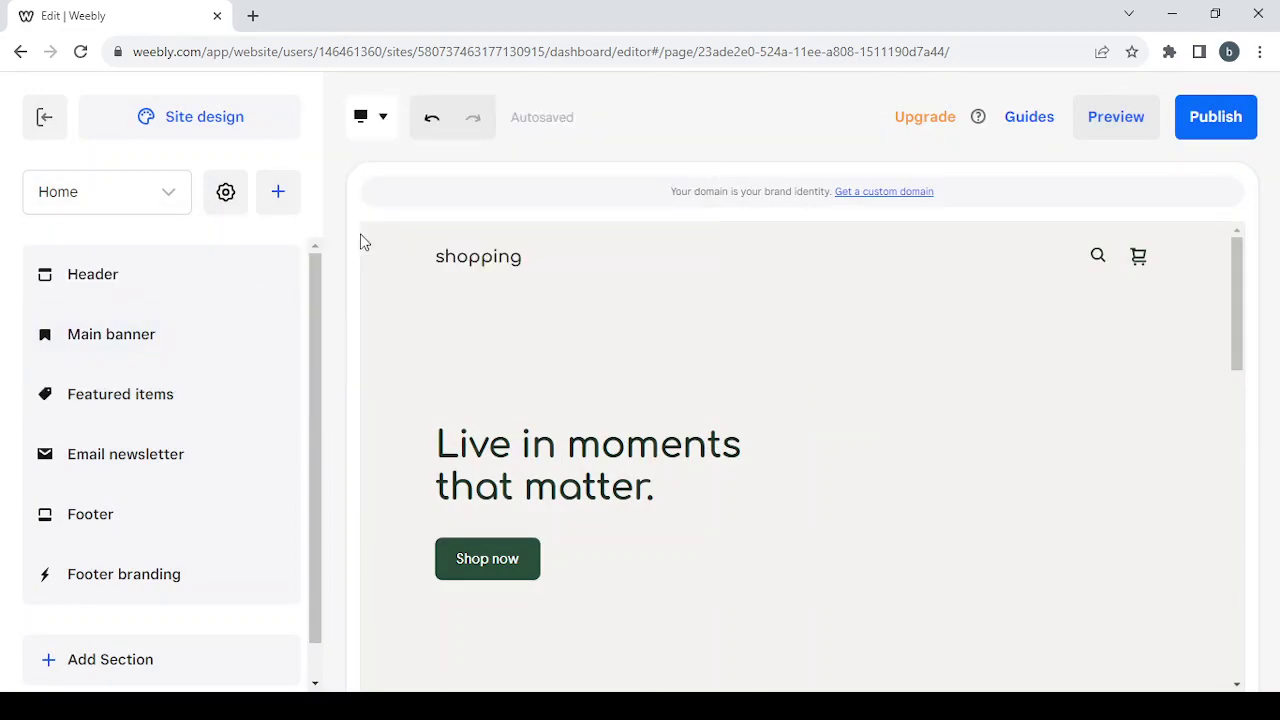
- Open and close the add-content menu, then hide and re-show the Main banner section
click(280, 196)
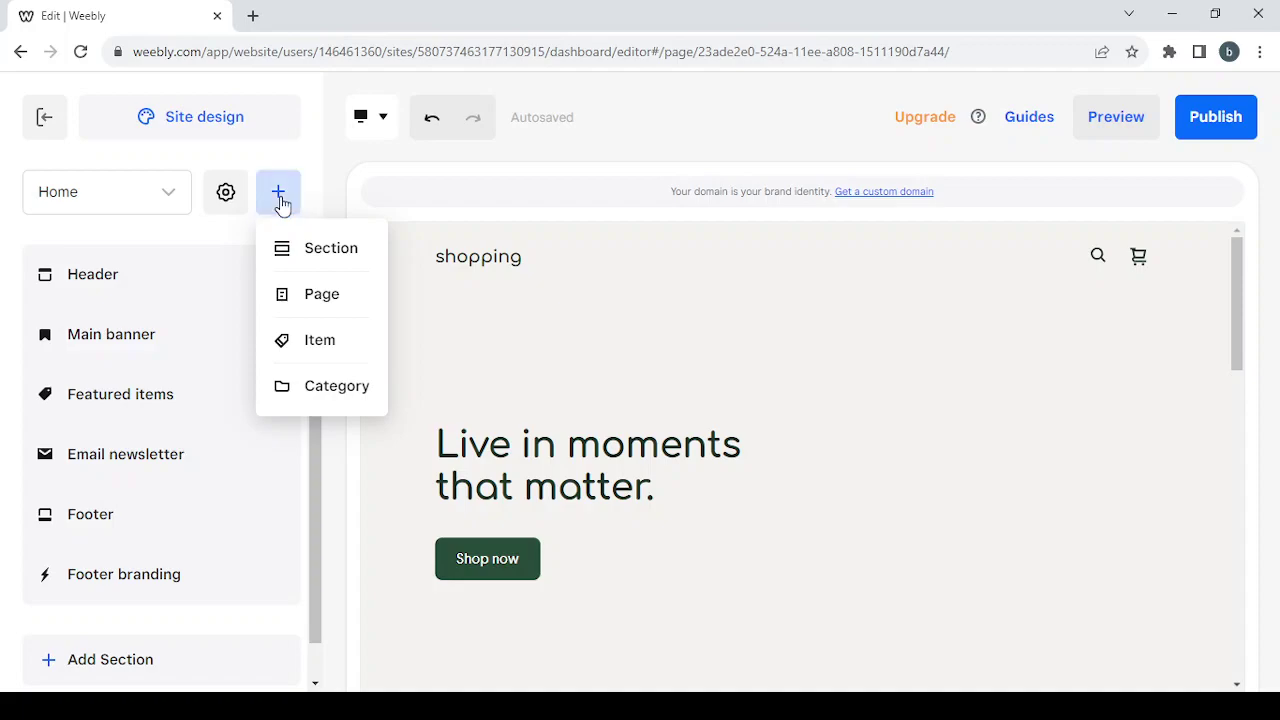
click(176, 259)
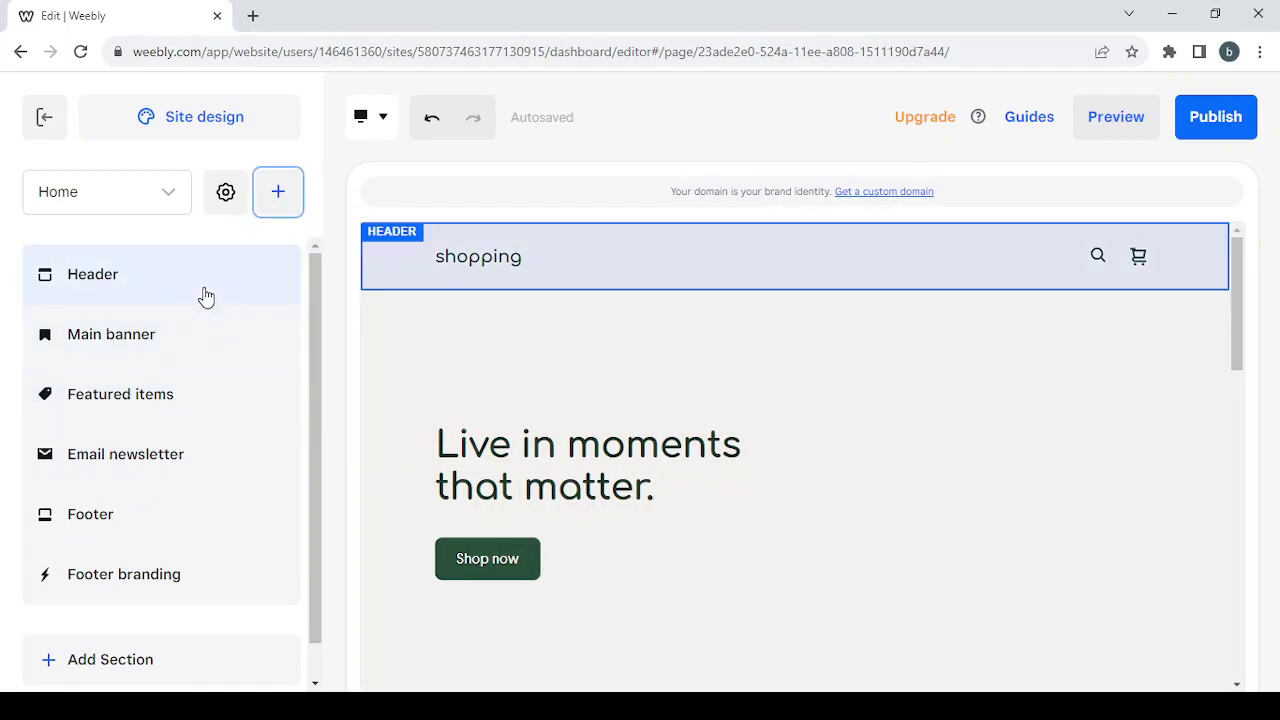
mouse_move(223, 326)
mouse_move(222, 358)
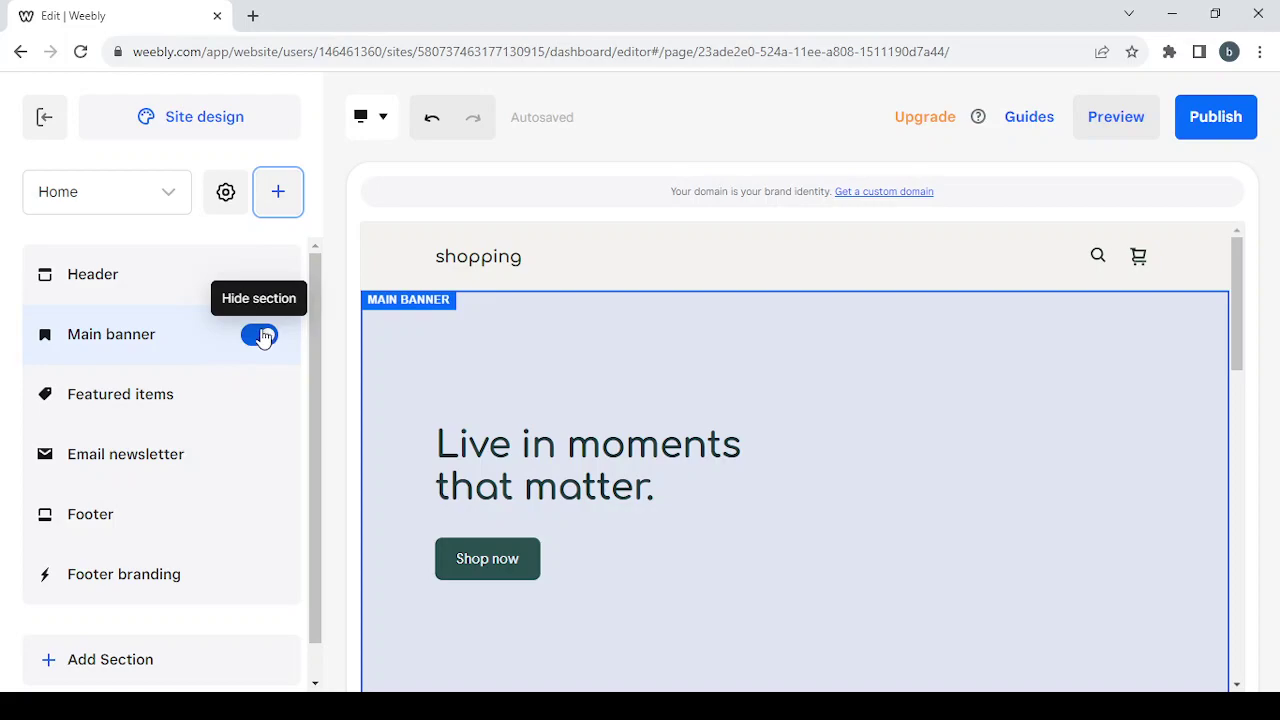
click(262, 336)
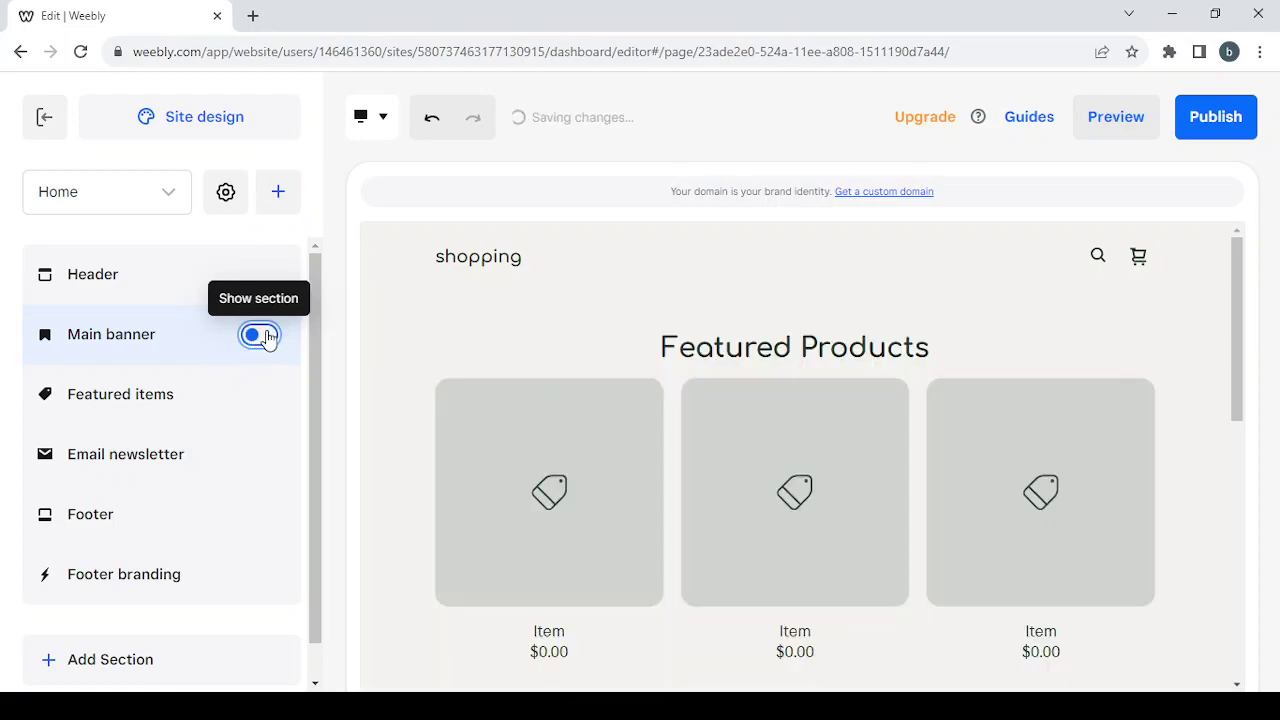
click(262, 336)
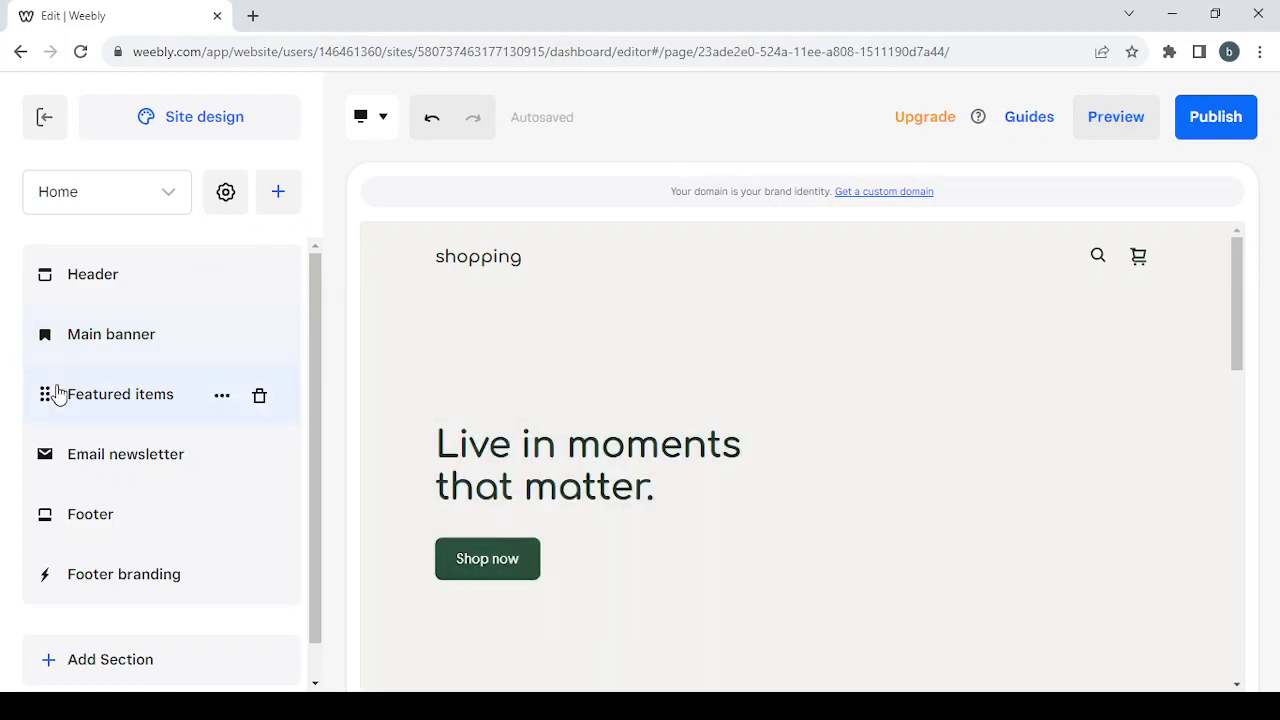
- Drag the Featured items section below Email newsletter
click(46, 397)
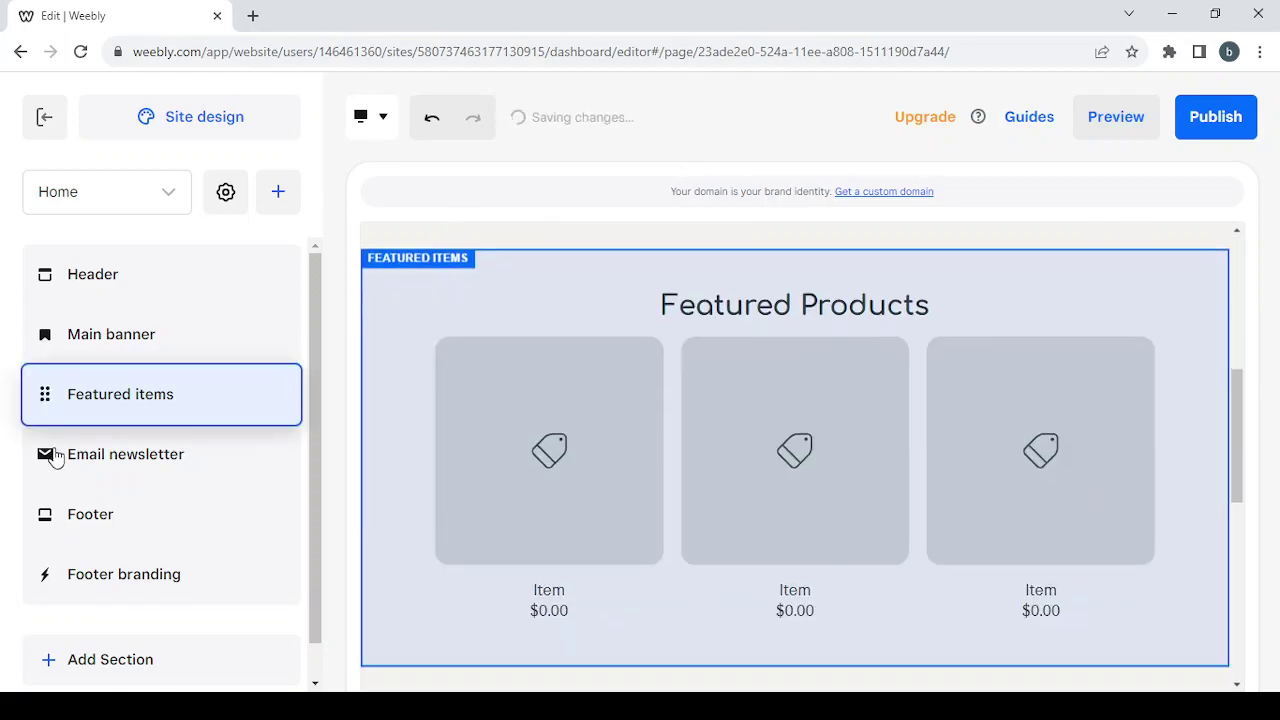
drag(55, 456, 219, 440)
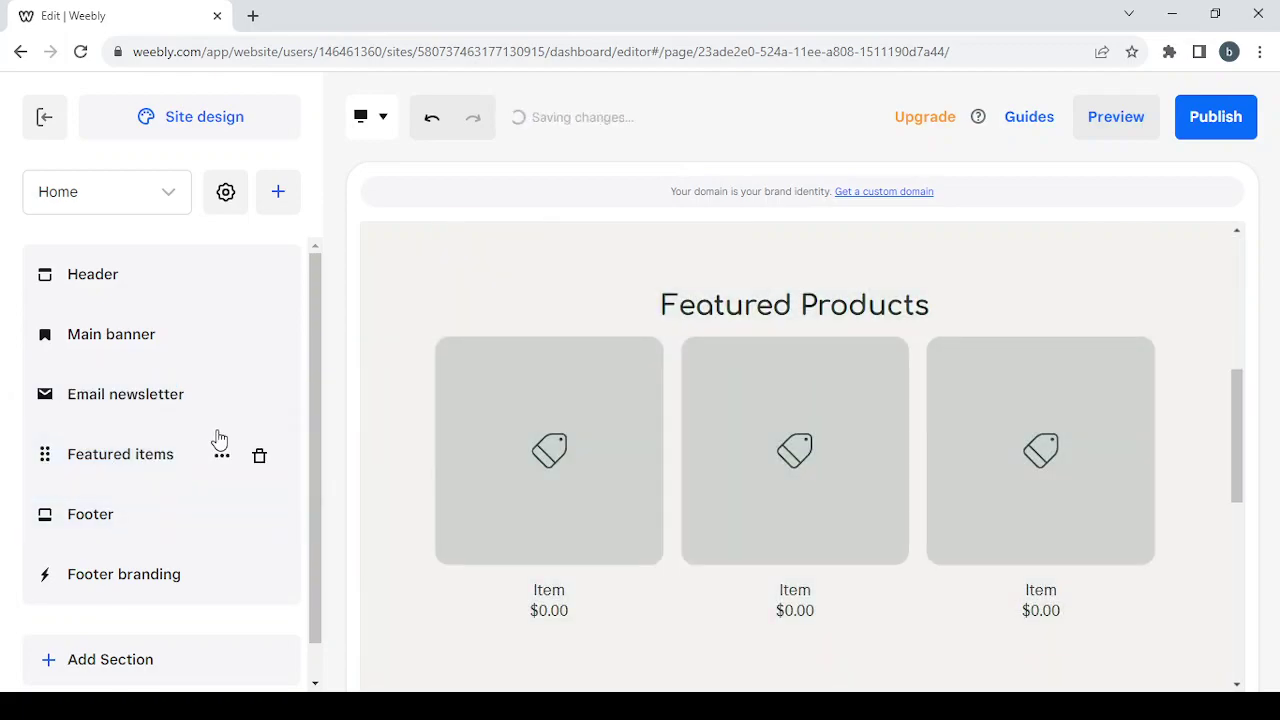
mouse_move(246, 407)
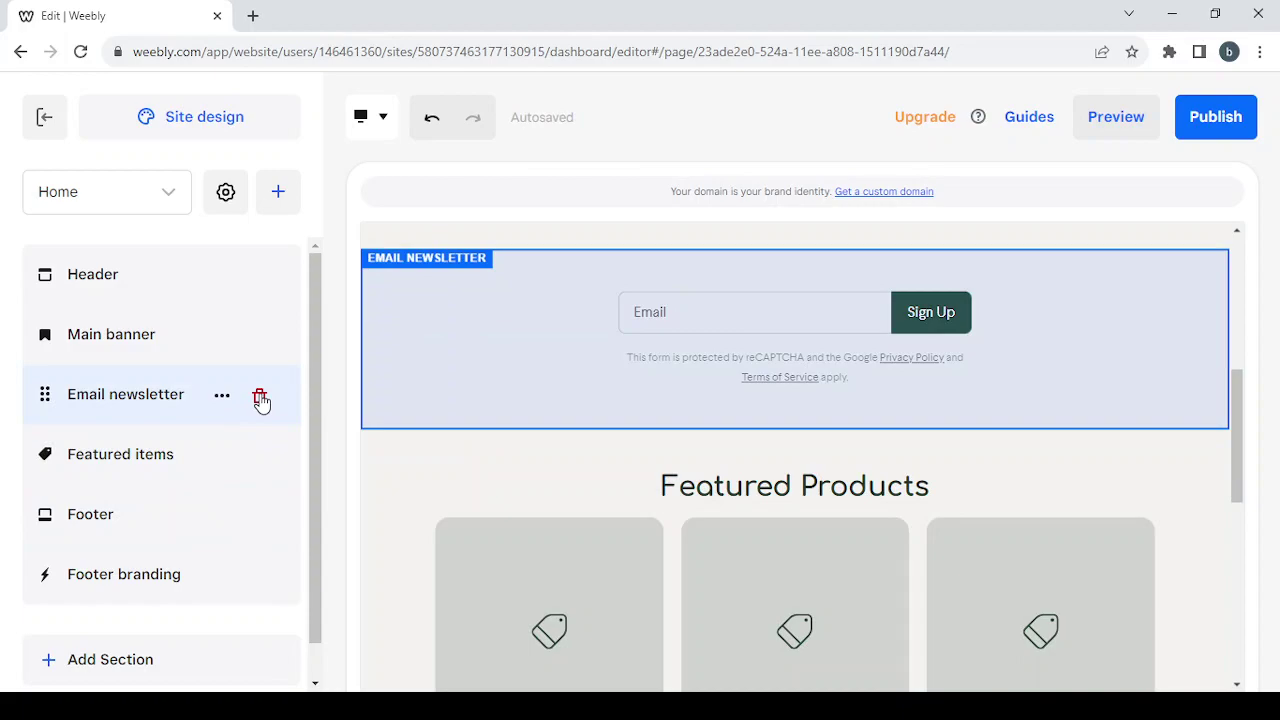